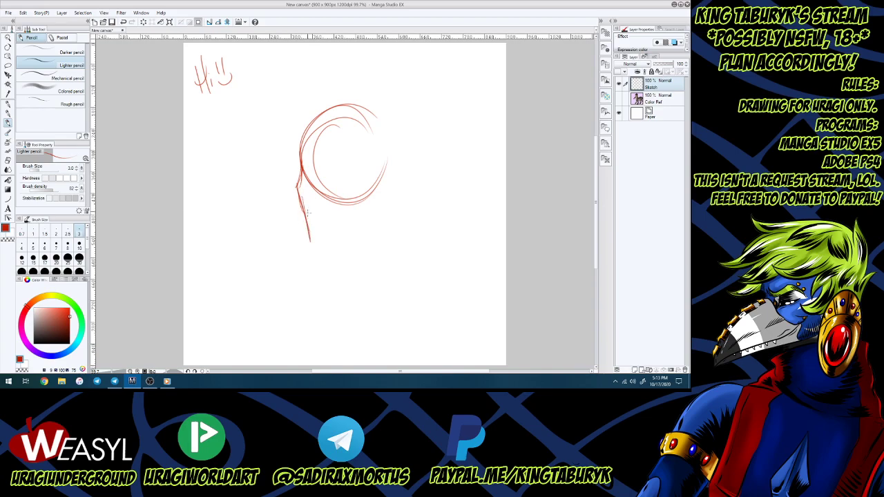
Sketch the jaw line, cheek curve and long curved beak around the head circle.
drag(340, 246, 408, 196)
drag(400, 162, 404, 196)
drag(302, 156, 342, 183)
mouse_move(304, 160)
mouse_down()
mouse_move(266, 193)
mouse_move(253, 228)
mouse_move(259, 265)
mouse_move(278, 256)
mouse_move(285, 208)
mouse_up()
mouse_move(274, 257)
mouse_down()
mouse_move(291, 186)
mouse_move(304, 232)
mouse_move(314, 167)
mouse_move(312, 179)
mouse_move(336, 204)
mouse_move(337, 178)
mouse_move(380, 168)
mouse_up()
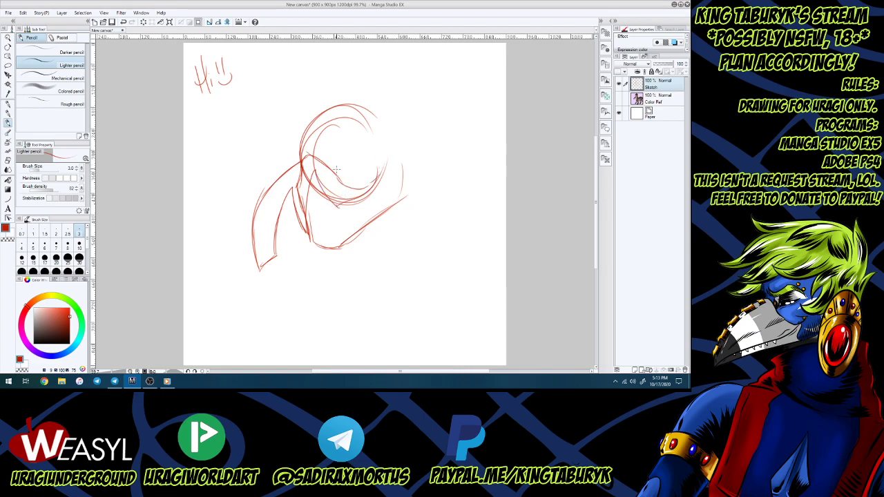
Erase the head circle's construction lines crossing the beak and the stray line along the lower jaw.
key(e)
mouse_move(298, 178)
mouse_down()
mouse_move(300, 204)
mouse_move(300, 165)
mouse_up()
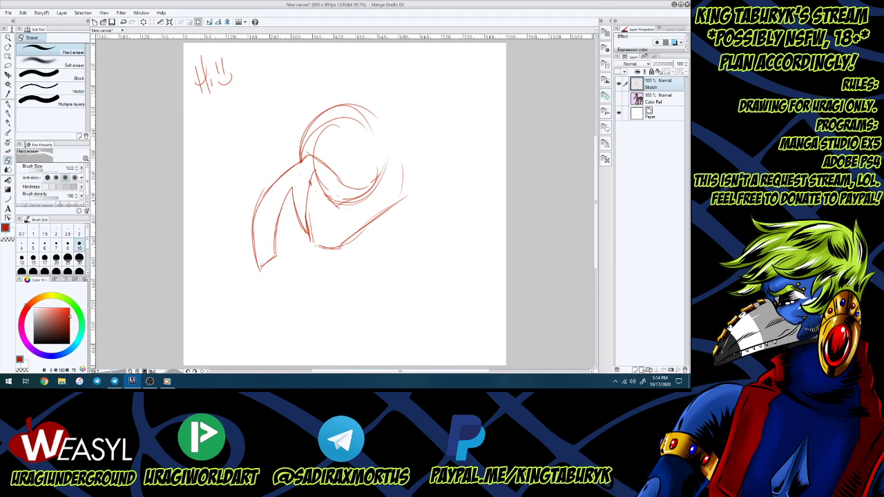
drag(348, 242, 325, 247)
Sketch the beak's jagged lower edge and jaw, plus the forehead contour with short brow strokes.
key(p)
drag(259, 268, 351, 264)
mouse_move(351, 264)
mouse_down()
mouse_move(326, 250)
mouse_move(342, 261)
mouse_move(330, 248)
mouse_move(373, 236)
mouse_move(361, 230)
mouse_move(377, 170)
mouse_up()
mouse_move(308, 153)
mouse_down()
mouse_move(302, 161)
mouse_move(298, 138)
mouse_move(310, 122)
mouse_up()
mouse_move(299, 138)
mouse_down()
mouse_move(312, 119)
mouse_move(297, 130)
mouse_move(326, 104)
mouse_up()
drag(297, 134, 327, 100)
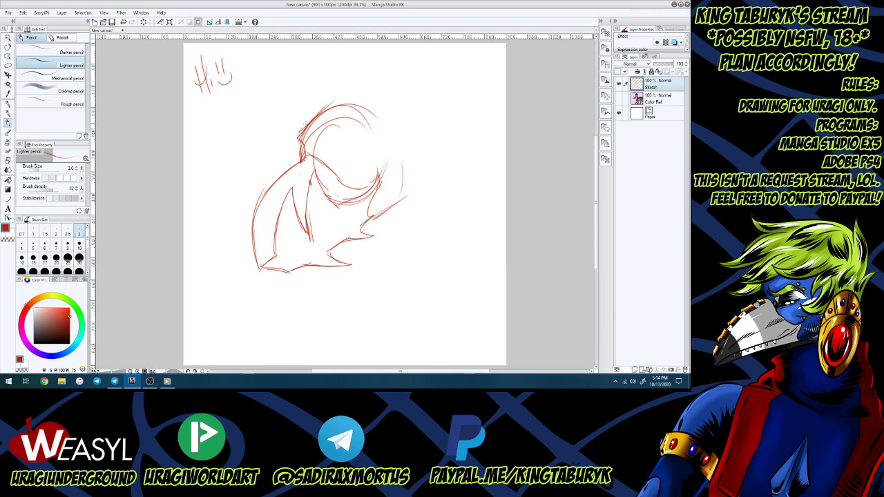
drag(291, 128, 312, 84)
mouse_move(298, 109)
mouse_down()
mouse_move(367, 70)
mouse_move(447, 76)
mouse_move(394, 92)
mouse_up()
key(ctrl+z)
key(ctrl+z)
key(ctrl+z)
key(ctrl+z)
key(ctrl+z)
key(ctrl+z)
key(ctrl+z)
Sketch the feathery brow and the swept-up hair tufts above the forehead.
mouse_move(299, 140)
mouse_down()
mouse_move(330, 104)
mouse_move(298, 109)
mouse_move(311, 86)
mouse_move(347, 76)
mouse_up()
drag(320, 90, 395, 76)
drag(307, 132, 373, 102)
mouse_move(326, 121)
mouse_down()
mouse_move(380, 97)
mouse_move(348, 112)
mouse_move(385, 119)
mouse_up()
mouse_move(295, 130)
mouse_down()
mouse_move(288, 103)
mouse_move(311, 65)
mouse_up()
drag(296, 109, 312, 74)
mouse_move(301, 112)
mouse_down()
mouse_move(312, 80)
mouse_move(351, 67)
mouse_up()
mouse_move(316, 85)
mouse_down()
mouse_move(378, 60)
mouse_move(435, 71)
mouse_up()
Sketch the slanted eye under the brow and the front of the neck with the collar line.
mouse_move(323, 143)
mouse_down()
mouse_move(376, 129)
mouse_move(344, 118)
mouse_move(311, 131)
mouse_up()
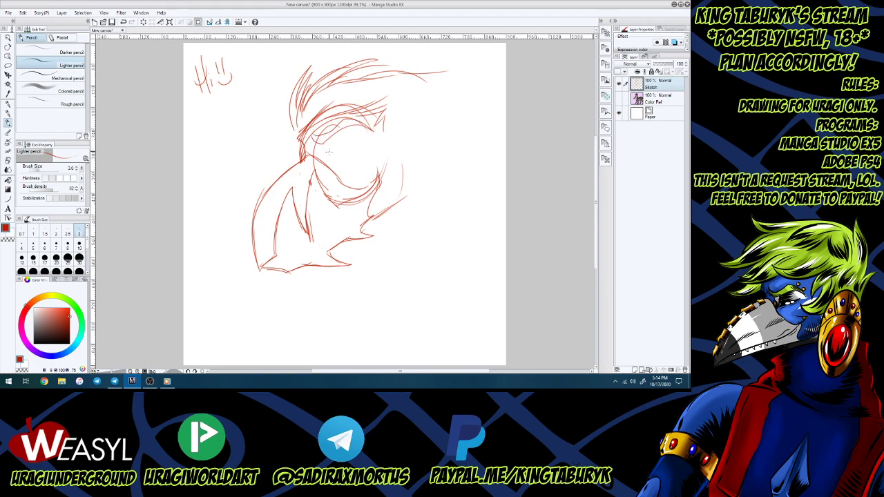
mouse_move(333, 164)
mouse_down()
mouse_move(335, 148)
mouse_move(370, 145)
mouse_move(336, 163)
mouse_up()
drag(351, 239, 388, 325)
mouse_move(360, 256)
mouse_down()
mouse_move(389, 348)
mouse_move(441, 307)
mouse_move(426, 315)
mouse_move(460, 285)
mouse_up()
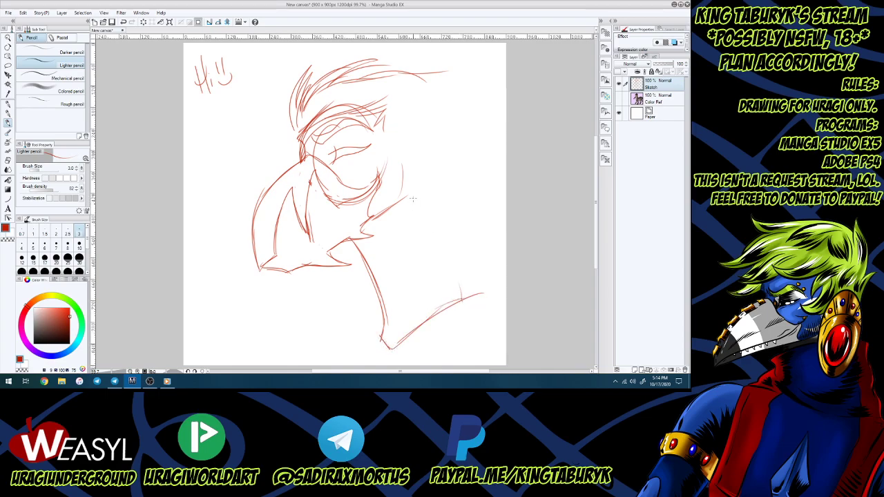
Sketch the hair strands beside the eye and the large pointed ear piece with an inner oval.
mouse_move(378, 114)
mouse_down()
mouse_move(391, 170)
mouse_move(403, 134)
mouse_move(398, 226)
mouse_up()
mouse_move(395, 152)
mouse_down()
mouse_move(418, 244)
mouse_move(437, 257)
mouse_move(444, 217)
mouse_move(407, 149)
mouse_move(438, 203)
mouse_move(435, 183)
mouse_move(432, 249)
mouse_up()
mouse_move(410, 166)
mouse_down()
mouse_move(429, 230)
mouse_move(410, 164)
mouse_move(426, 210)
mouse_up()
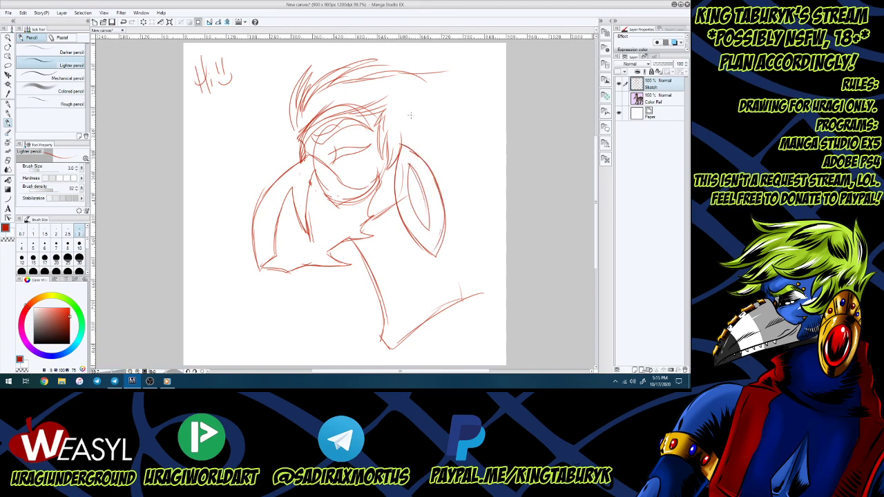
Sketch the hair sweeping over the crown and down the back of the head, with a small circle at the brow.
mouse_move(371, 101)
mouse_down()
mouse_move(403, 95)
mouse_move(425, 103)
mouse_move(441, 142)
mouse_up()
drag(431, 104, 442, 176)
mouse_move(338, 72)
mouse_down()
mouse_move(418, 63)
mouse_move(451, 72)
mouse_move(469, 150)
mouse_move(452, 205)
mouse_move(457, 218)
mouse_move(443, 223)
mouse_move(438, 191)
mouse_up()
mouse_move(342, 110)
mouse_down()
mouse_move(403, 93)
mouse_move(438, 104)
mouse_up()
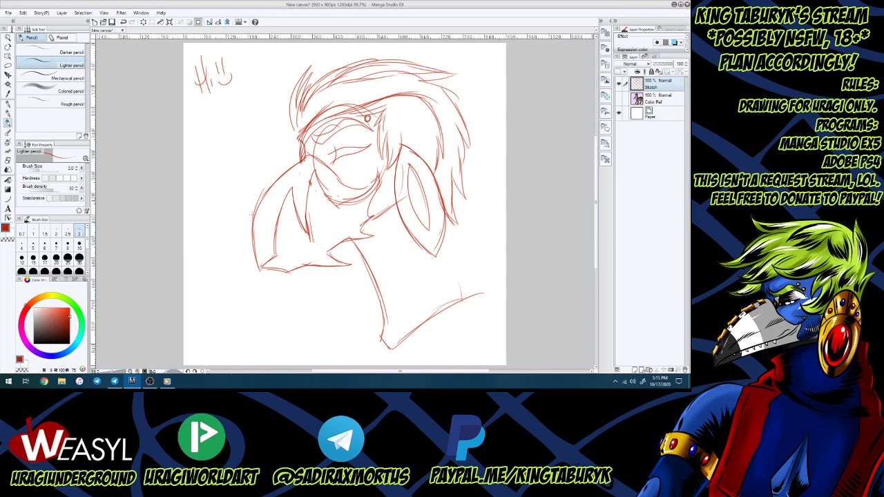
Sketch a small band on the beak's ridge, firm up its upper edge, and add the back of the neck and shoulders.
mouse_move(253, 216)
mouse_down()
mouse_move(270, 205)
mouse_move(260, 193)
mouse_move(254, 213)
mouse_up()
mouse_move(313, 157)
mouse_down()
mouse_move(346, 187)
mouse_move(383, 173)
mouse_up()
mouse_move(443, 213)
mouse_down()
mouse_move(485, 292)
mouse_move(507, 289)
mouse_up()
mouse_move(380, 326)
mouse_down()
mouse_move(324, 342)
mouse_move(300, 366)
mouse_up()
drag(335, 339, 302, 364)
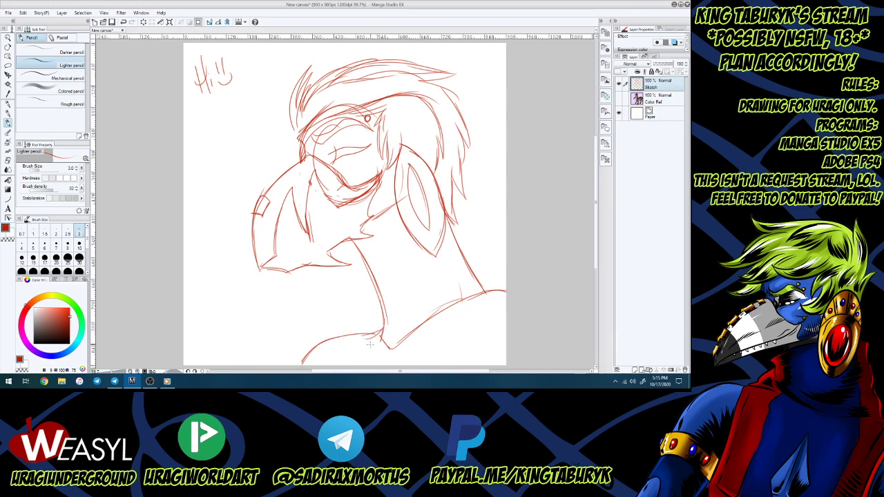
mouse_move(358, 343)
mouse_down()
mouse_move(373, 354)
mouse_move(487, 322)
mouse_move(504, 309)
mouse_up()
Scale the whole sketch down to about 97% and shift it slightly up and left on the canvas.
key(ctrl+t)
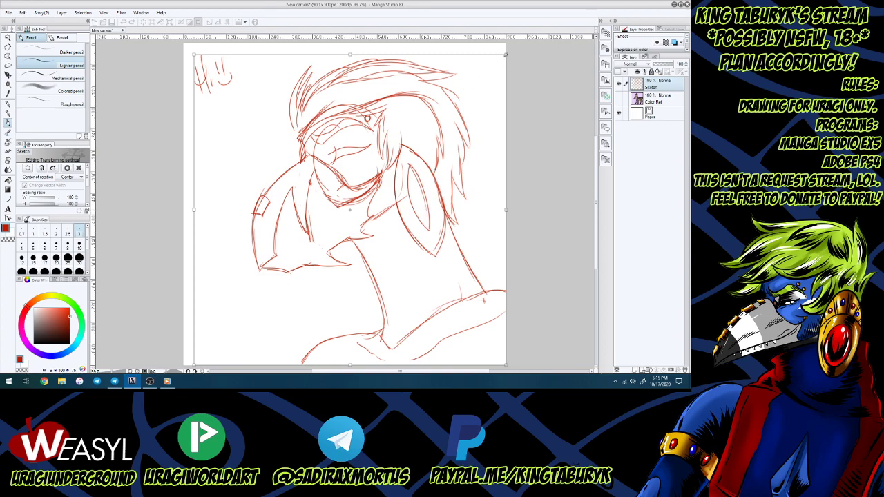
drag(503, 58, 496, 64)
drag(453, 174, 446, 165)
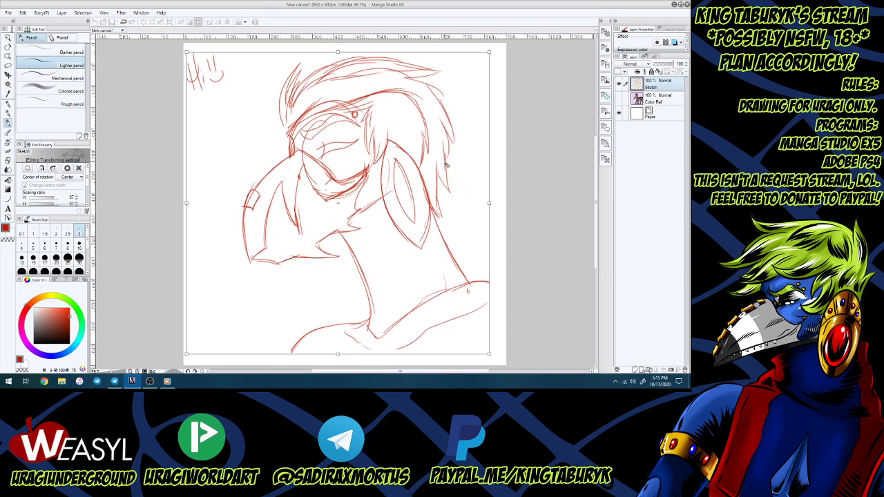
key(Return)
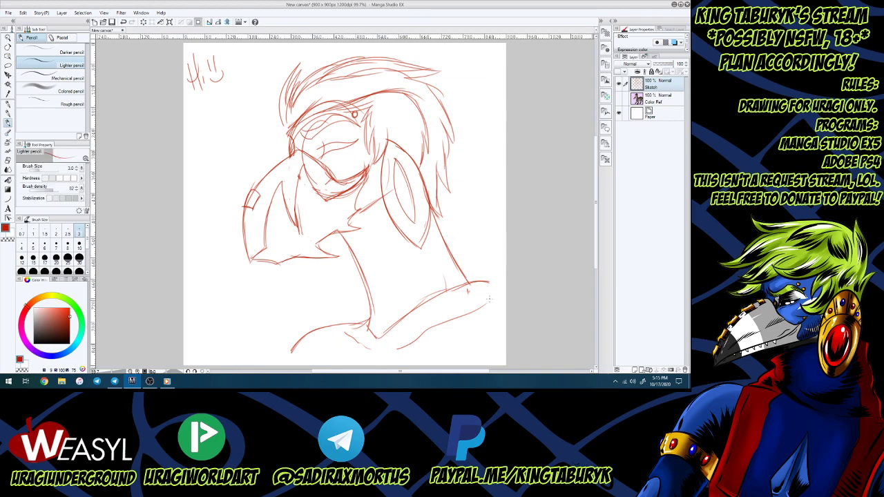
Extend both shoulder lines toward the canvas edges and sketch a narrow pointed oval on the neck.
drag(483, 282, 508, 284)
mouse_move(295, 340)
mouse_down()
mouse_move(285, 363)
mouse_move(354, 324)
mouse_up()
drag(362, 268, 385, 311)
drag(369, 253, 389, 304)
drag(360, 244, 373, 255)
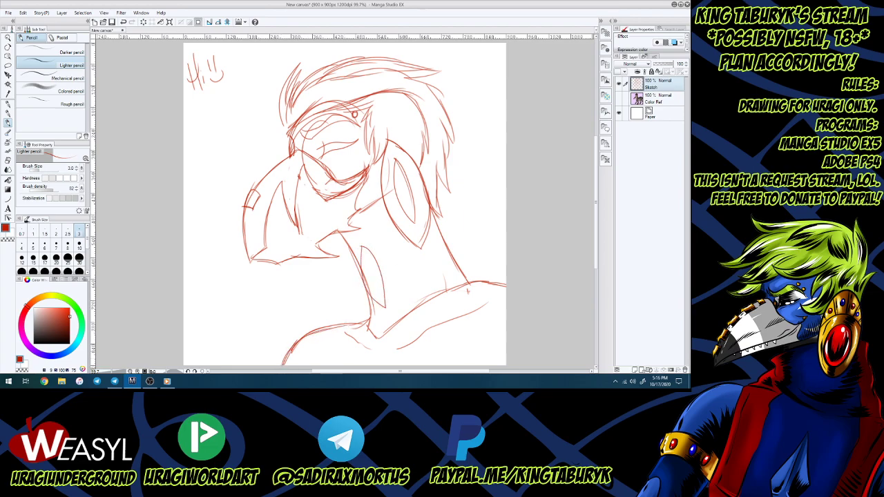
Set the Sketch layer's opacity to 50% and add a new layer named Lines above it.
click(665, 64)
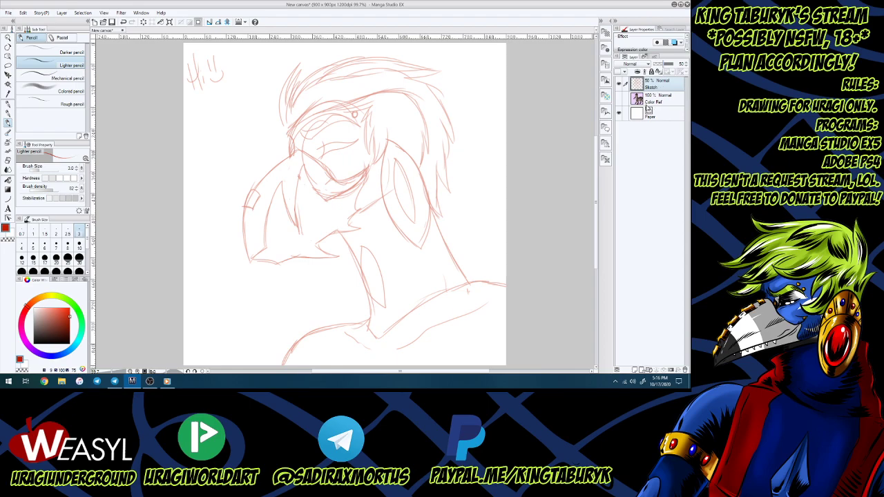
click(633, 371)
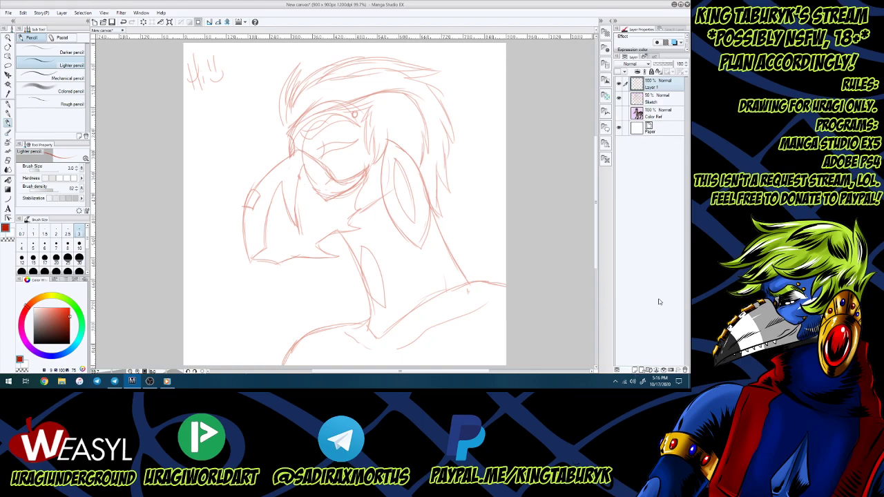
double_click(652, 88)
text(Lines)
key(Return)
Outline the slanted eye shape with the lasso and fill it with black.
key(m)
mouse_move(324, 158)
mouse_down()
mouse_move(324, 143)
mouse_move(362, 138)
mouse_move(324, 157)
mouse_up()
key(g)
click(340, 161)
key(m)
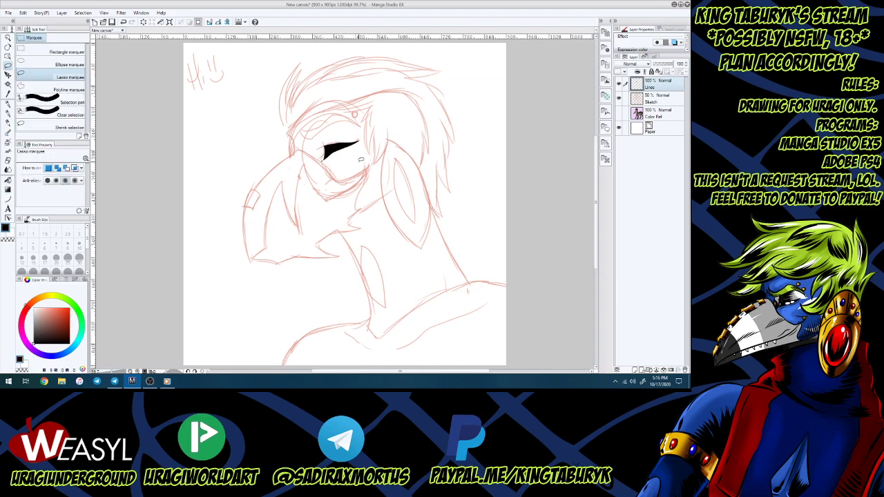
Show the Color Ref layer, sample the purple from the character's eye, and hide the layer again.
click(618, 115)
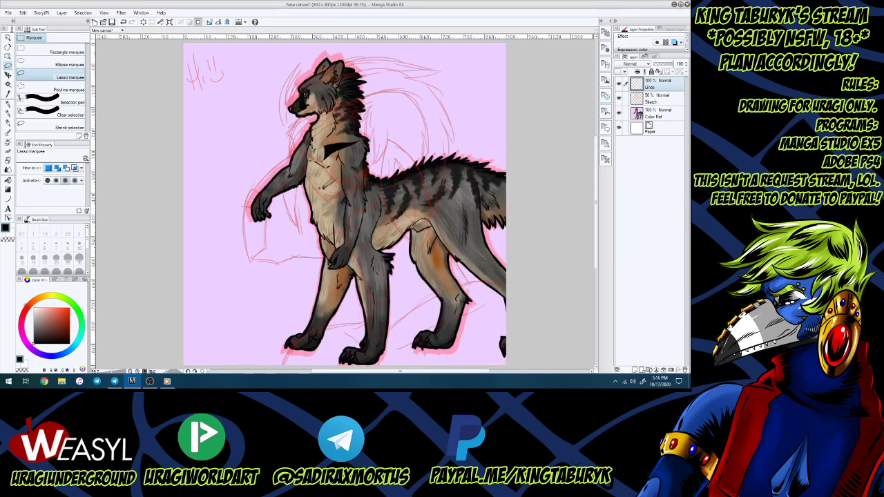
click(20, 332)
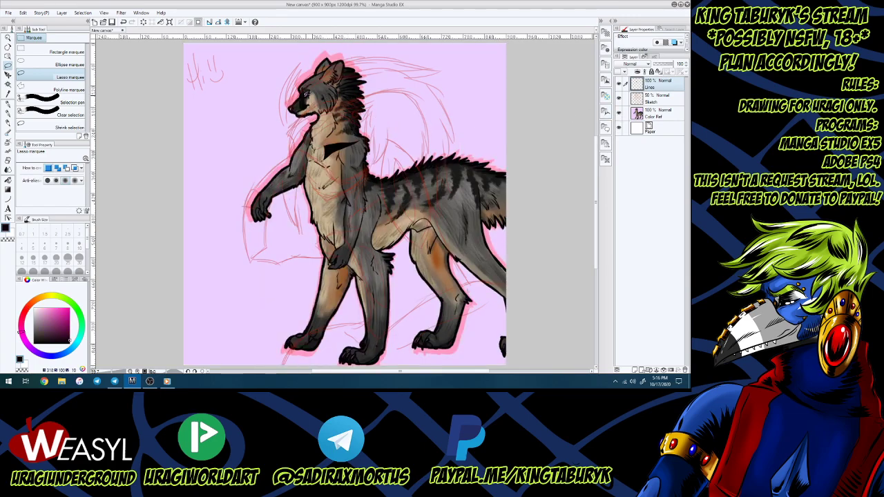
scroll(297, 72, up, 8)
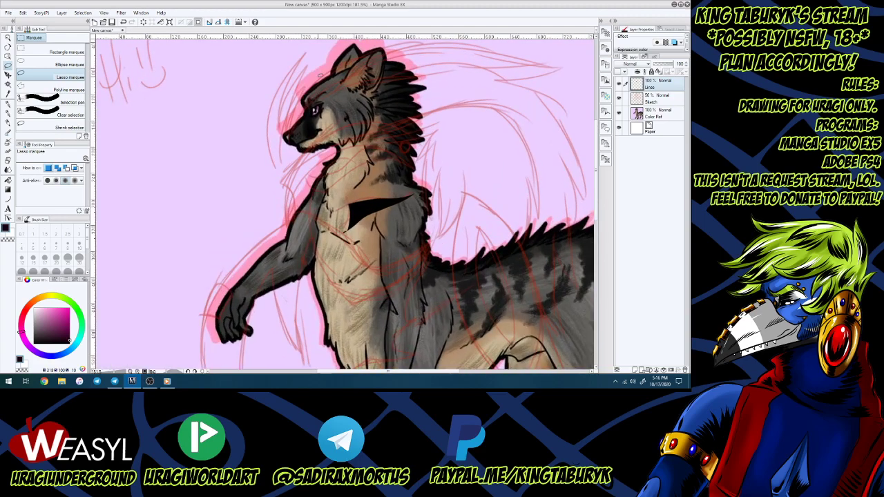
scroll(322, 125, up, 3)
alt+click(303, 125)
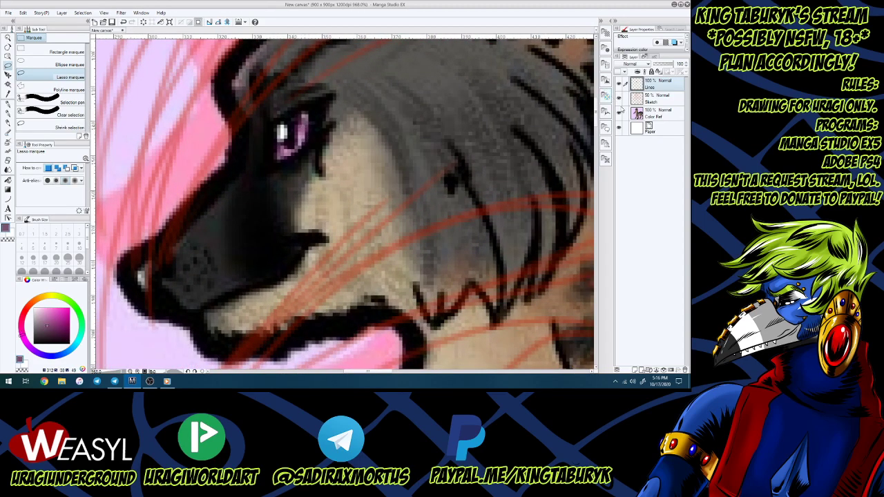
click(619, 113)
Paint a purple iris and a small white highlight inside the black eye with the size 10 pen.
scroll(489, 144, down, 8)
scroll(475, 146, down, 4)
scroll(476, 146, up, 7)
scroll(483, 145, up, 3)
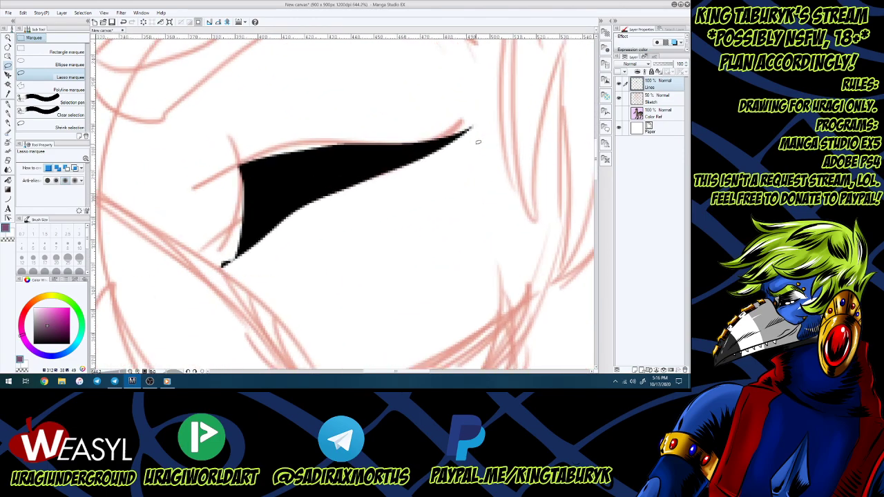
key(p)
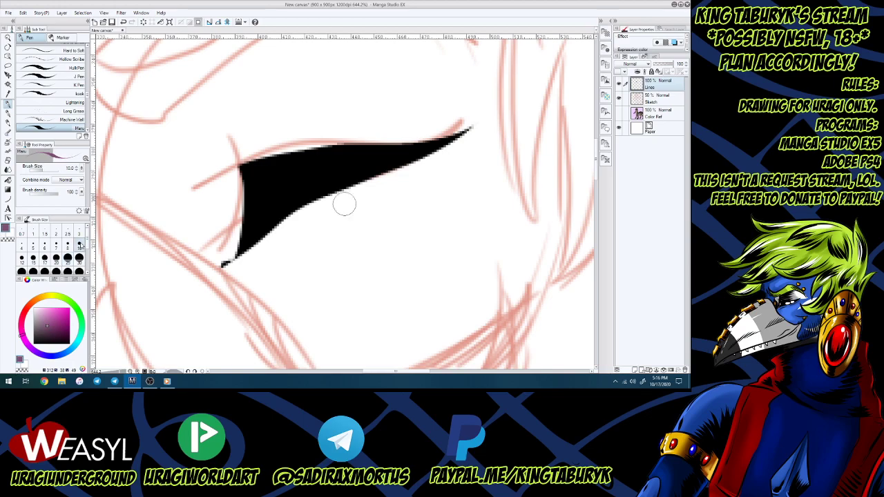
mouse_move(270, 197)
mouse_down()
mouse_move(300, 179)
mouse_move(268, 204)
mouse_move(318, 169)
mouse_up()
key(x)
click(301, 169)
key(x)
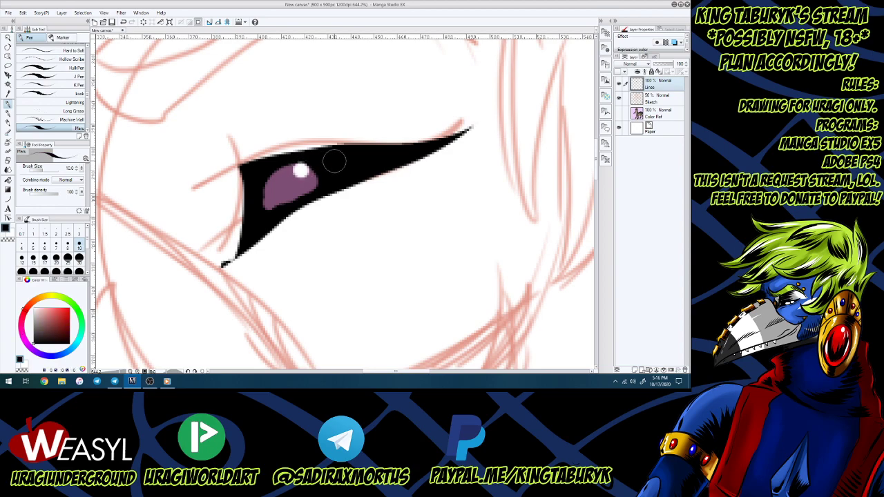
Write a freehand black scribble over the sketched greeting in the canvas corner.
scroll(335, 161, down, 6)
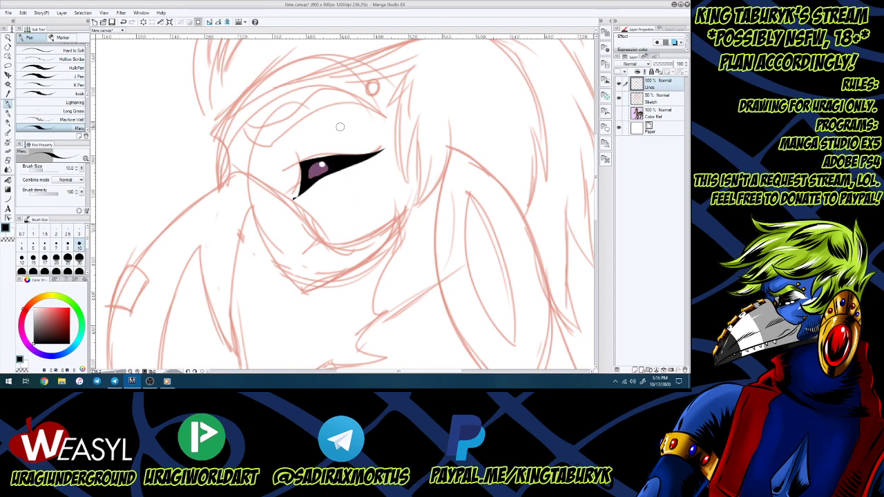
scroll(340, 126, down, 2)
scroll(340, 126, down, 3)
scroll(275, 126, up, 3)
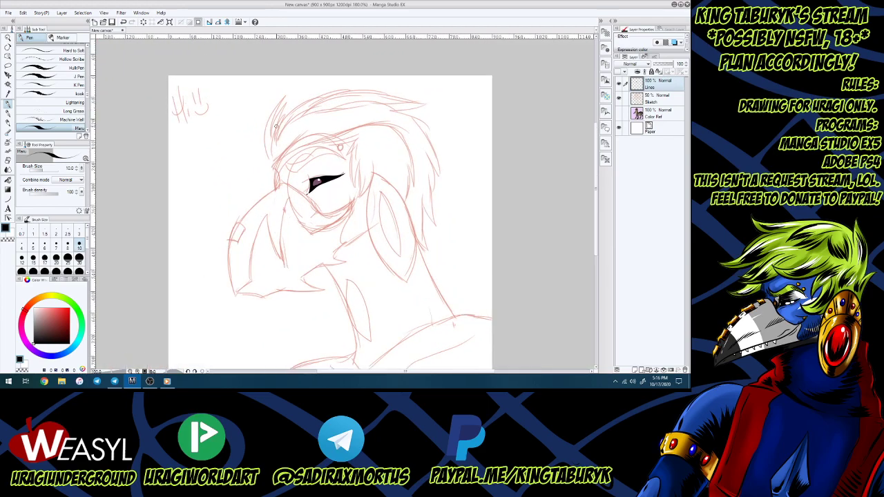
drag(187, 92, 205, 163)
drag(177, 135, 203, 123)
drag(198, 94, 211, 157)
drag(222, 125, 229, 128)
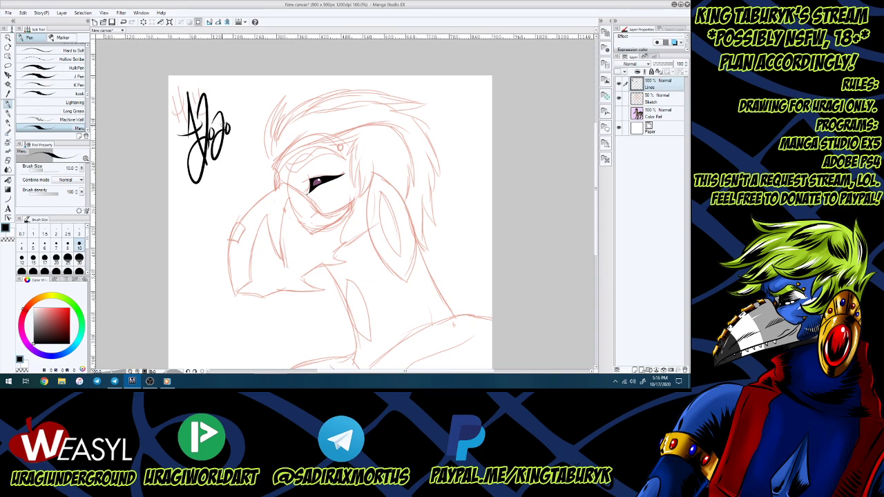
Ink the eyebrow, eyelid crease and small brow circle with the pen at size 3.
scroll(310, 156, up, 5)
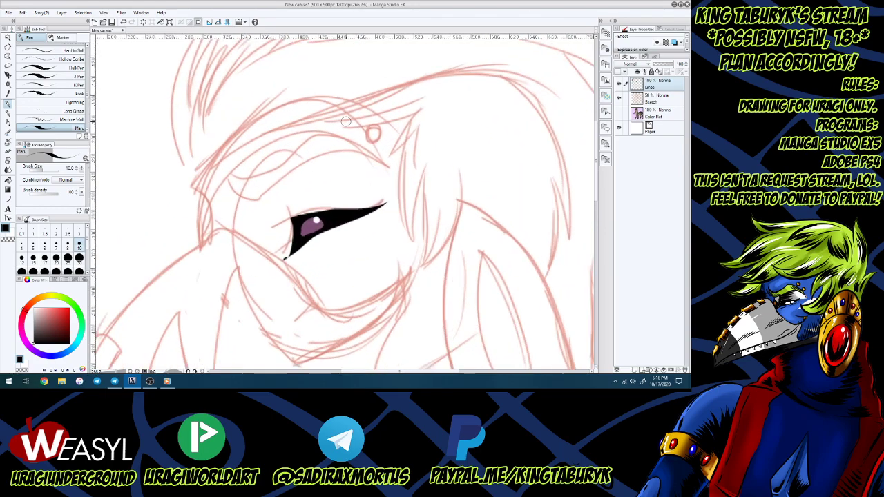
click(78, 233)
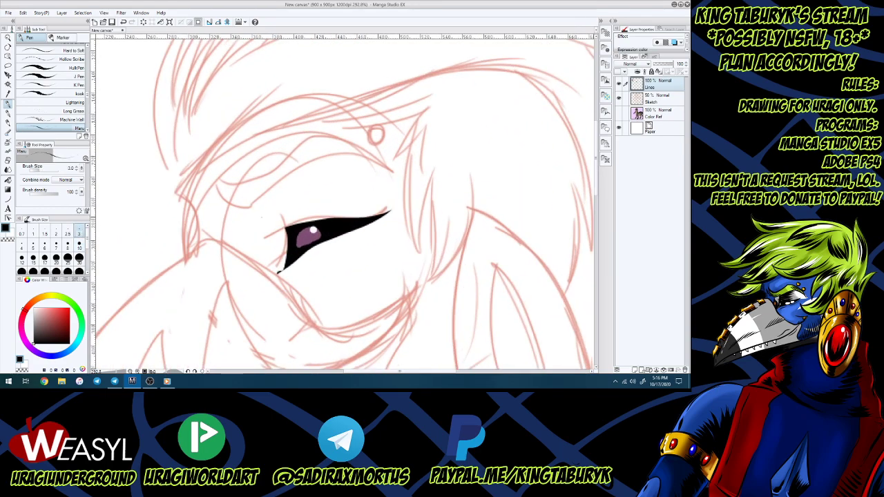
mouse_move(223, 203)
mouse_down()
mouse_move(250, 216)
mouse_move(297, 173)
mouse_move(395, 178)
mouse_up()
mouse_move(335, 149)
mouse_down()
mouse_move(393, 174)
mouse_move(285, 144)
mouse_move(234, 197)
mouse_move(226, 219)
mouse_move(243, 217)
mouse_up()
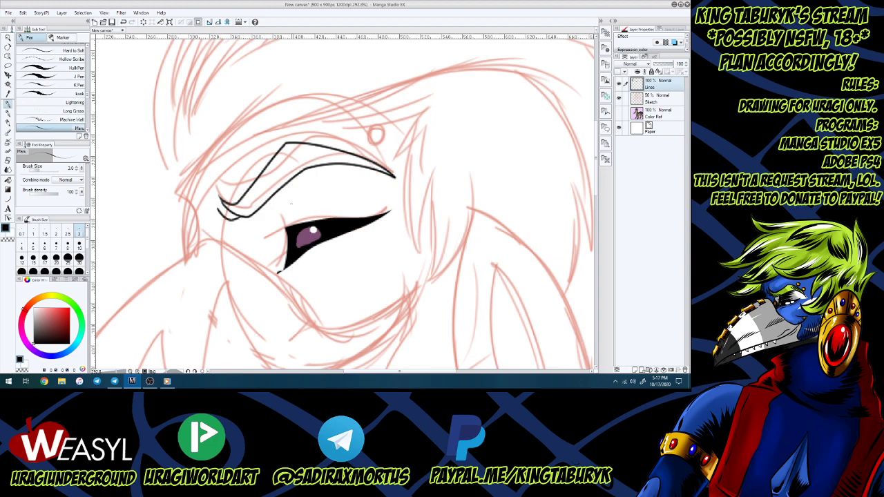
drag(279, 197, 321, 178)
drag(377, 138, 377, 139)
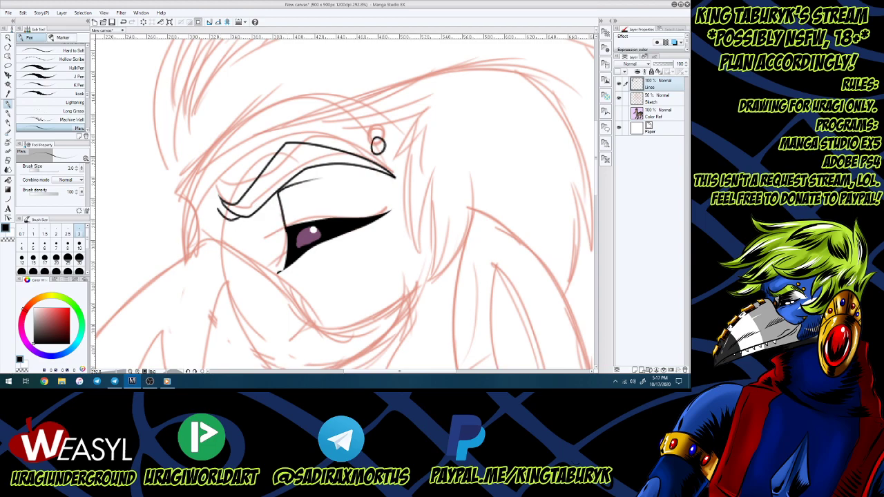
Ink the front hair tuft, the hairline with its jagged side locks, and the forehead down to the beak.
mouse_move(172, 181)
mouse_down()
mouse_move(138, 126)
mouse_move(150, 52)
mouse_move(160, 114)
mouse_up()
drag(172, 181, 320, 77)
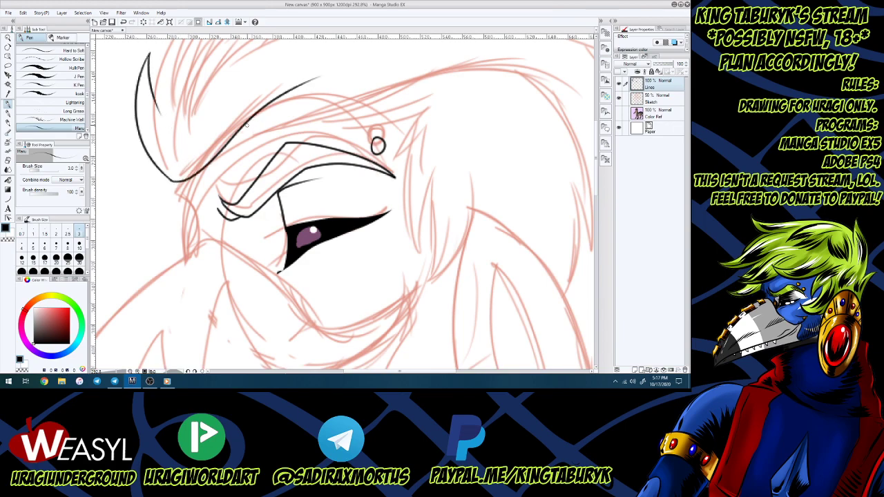
drag(238, 130, 511, 67)
mouse_move(355, 91)
mouse_down()
mouse_move(337, 109)
mouse_move(379, 119)
mouse_move(399, 157)
mouse_up()
drag(417, 128, 403, 190)
mouse_move(415, 190)
mouse_down()
mouse_move(436, 148)
mouse_move(424, 226)
mouse_move(451, 246)
mouse_move(455, 207)
mouse_up()
mouse_move(442, 263)
mouse_down()
mouse_move(473, 235)
mouse_move(485, 147)
mouse_up()
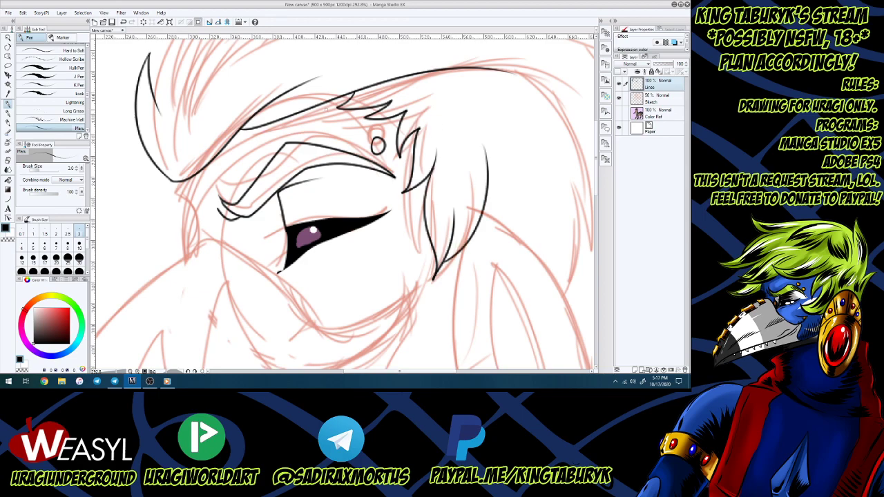
mouse_move(177, 178)
mouse_down()
mouse_move(199, 223)
mouse_move(194, 248)
mouse_up()
drag(205, 214, 223, 226)
Ink the beak's outline, ridge band, inner pointed markings, and jagged lower and cheek edges.
scroll(247, 199, down, 6)
scroll(262, 324, up, 3)
scroll(261, 325, up, 4)
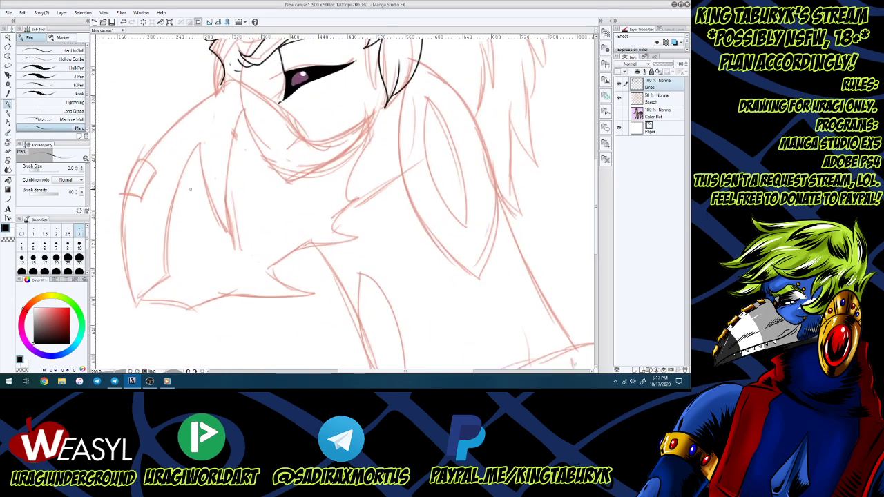
drag(130, 196, 142, 202)
mouse_move(167, 162)
mouse_down()
mouse_move(141, 201)
mouse_move(128, 176)
mouse_move(139, 158)
mouse_move(163, 169)
mouse_move(153, 144)
mouse_move(237, 82)
mouse_move(288, 128)
mouse_move(280, 153)
mouse_up()
mouse_move(122, 193)
mouse_down()
mouse_move(123, 271)
mouse_move(141, 303)
mouse_move(178, 275)
mouse_move(190, 187)
mouse_move(228, 234)
mouse_move(220, 172)
mouse_move(243, 112)
mouse_move(300, 188)
mouse_move(345, 152)
mouse_move(363, 110)
mouse_up()
drag(304, 141, 360, 128)
mouse_move(142, 301)
mouse_down()
mouse_move(190, 308)
mouse_move(228, 293)
mouse_move(308, 297)
mouse_move(268, 264)
mouse_move(298, 244)
mouse_move(356, 240)
mouse_move(327, 215)
mouse_move(348, 201)
mouse_move(364, 131)
mouse_up()
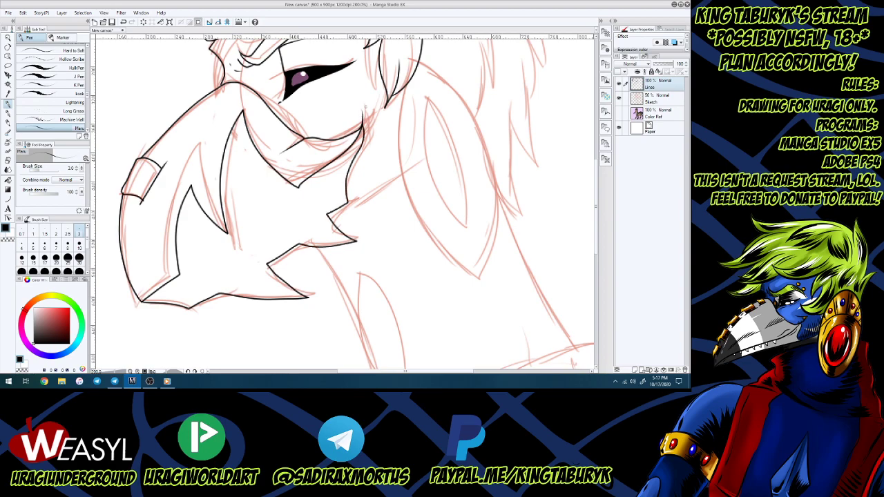
Ink the large pointed ear piece with its inner contour and the jaw line leading to it.
mouse_move(407, 85)
mouse_down()
mouse_move(431, 254)
mouse_move(484, 286)
mouse_move(504, 200)
mouse_move(471, 108)
mouse_move(417, 63)
mouse_up()
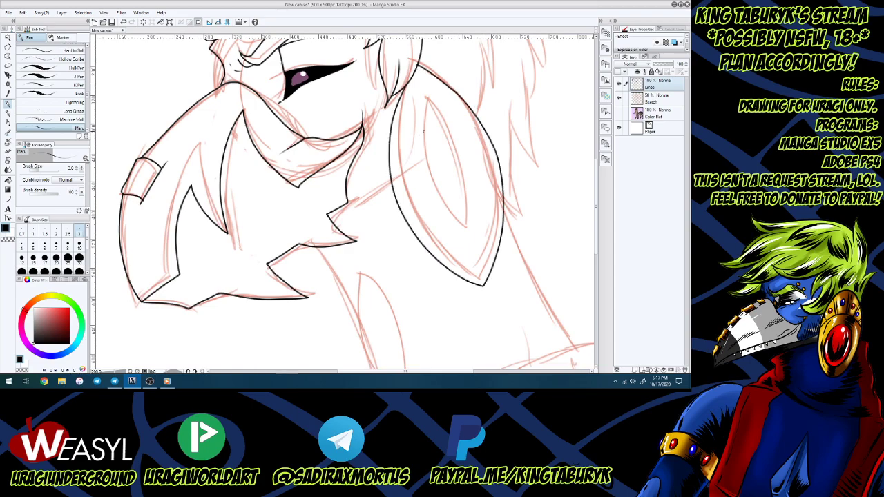
mouse_move(425, 99)
mouse_down()
mouse_move(417, 187)
mouse_move(470, 253)
mouse_move(477, 223)
mouse_move(465, 139)
mouse_move(416, 73)
mouse_up()
drag(346, 204, 383, 183)
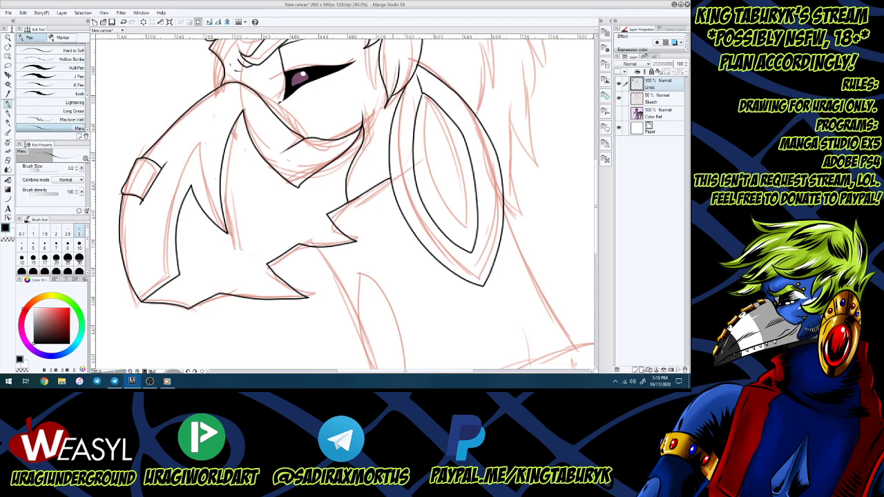
Ink the short cheek and face creases, the back of the neck with the collar slope, and the pointed oval on the throat.
drag(361, 101, 363, 112)
drag(252, 72, 255, 92)
scroll(285, 139, down, 5)
scroll(332, 152, up, 2)
scroll(321, 222, up, 4)
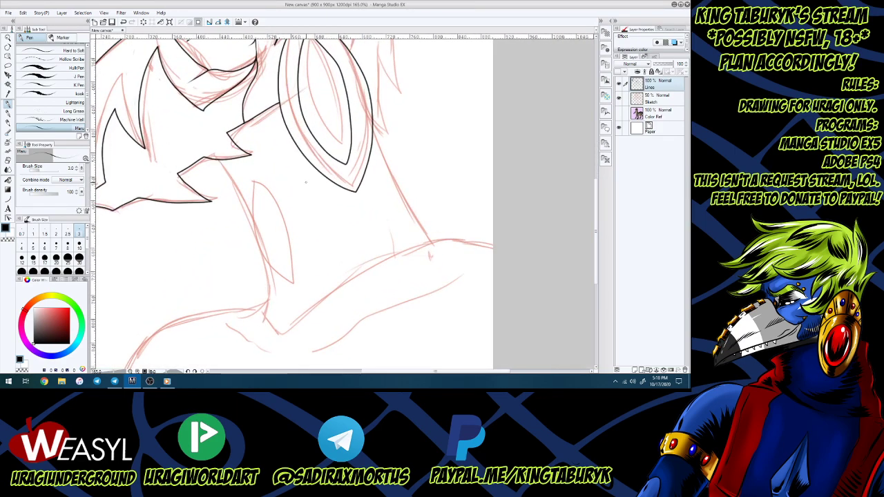
mouse_move(372, 129)
mouse_down()
mouse_move(431, 242)
mouse_move(283, 340)
mouse_up()
mouse_move(247, 184)
mouse_down()
mouse_move(249, 247)
mouse_move(286, 284)
mouse_move(278, 228)
mouse_move(247, 185)
mouse_up()
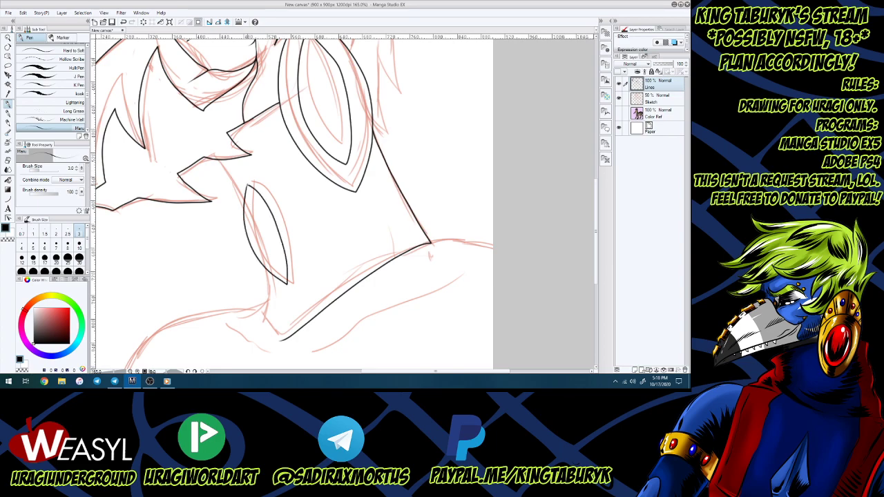
Ink the front of the neck down to the collar point, the inner neck creases, and the top of the rear shoulder.
drag(220, 158, 242, 201)
mouse_move(267, 271)
mouse_down()
mouse_move(260, 308)
mouse_move(281, 341)
mouse_up()
drag(287, 299, 281, 335)
drag(367, 168, 378, 200)
mouse_move(383, 214)
mouse_down()
mouse_move(401, 253)
mouse_move(493, 252)
mouse_up()
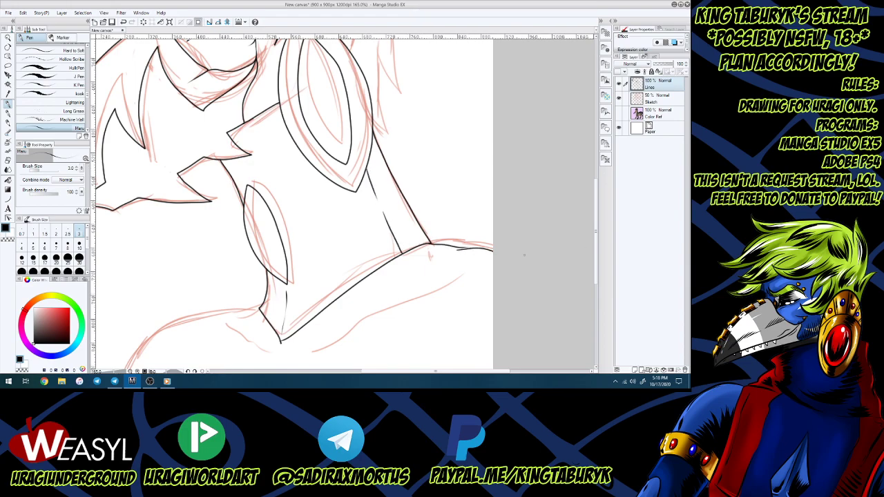
Ink the collarbone folds and the front shoulder's outline down to the canvas edge.
scroll(293, 207, down, 3)
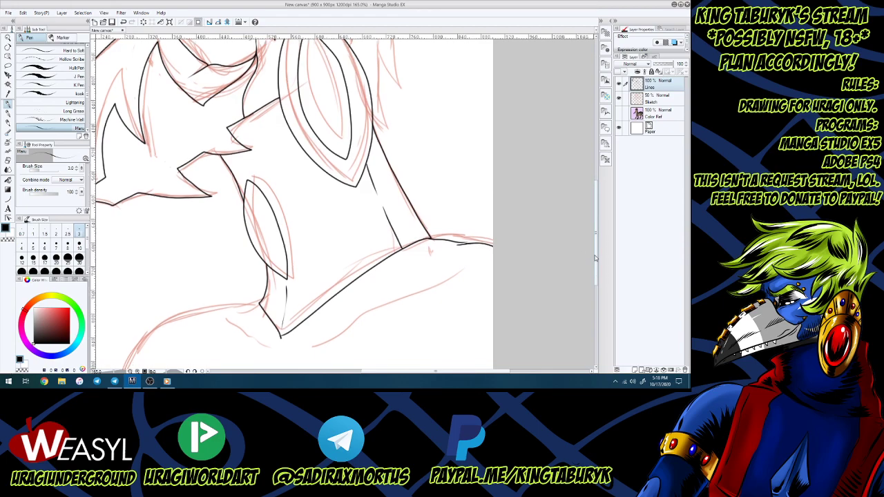
mouse_move(285, 274)
mouse_down()
mouse_move(313, 249)
mouse_move(453, 172)
mouse_up()
mouse_move(315, 242)
mouse_down()
mouse_move(341, 211)
mouse_move(367, 204)
mouse_up()
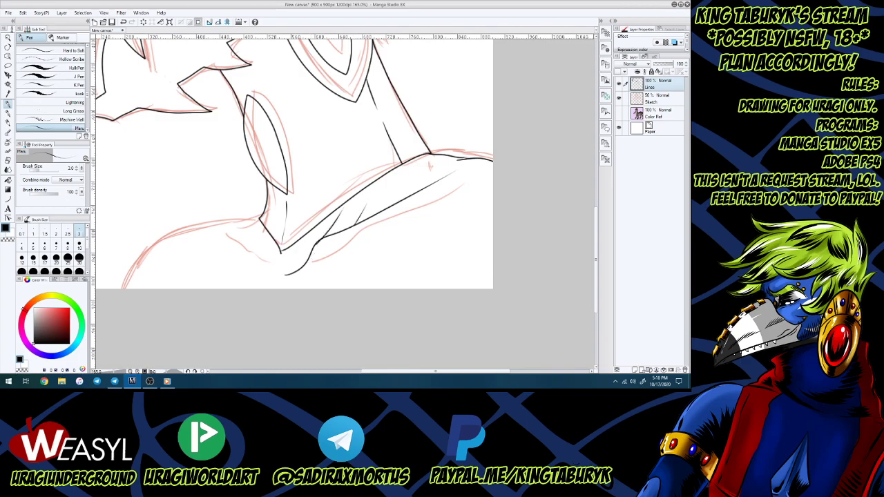
drag(248, 233, 269, 270)
mouse_move(260, 219)
mouse_down()
mouse_move(210, 234)
mouse_move(110, 289)
mouse_up()
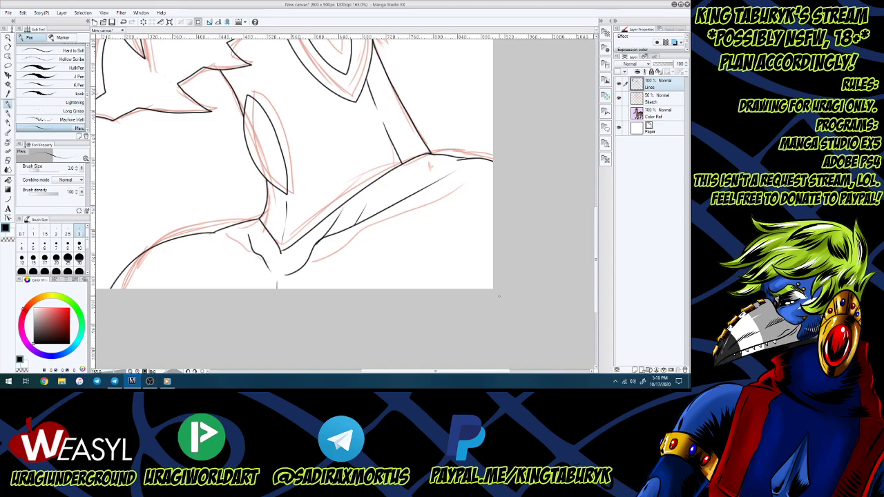
Ink the rear hairline, the crest's outer contour over the head, and the spiky hair tips down the back of the neck.
scroll(482, 256, down, 5)
scroll(442, 131, up, 3)
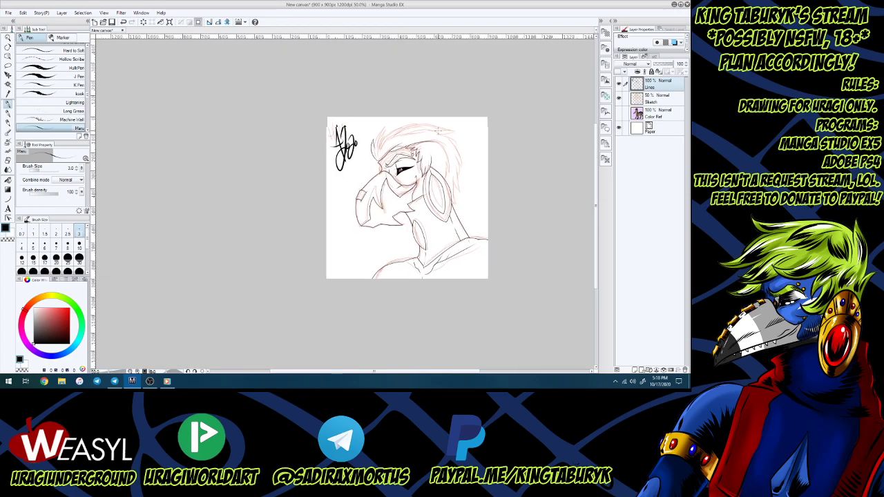
scroll(443, 128, up, 1)
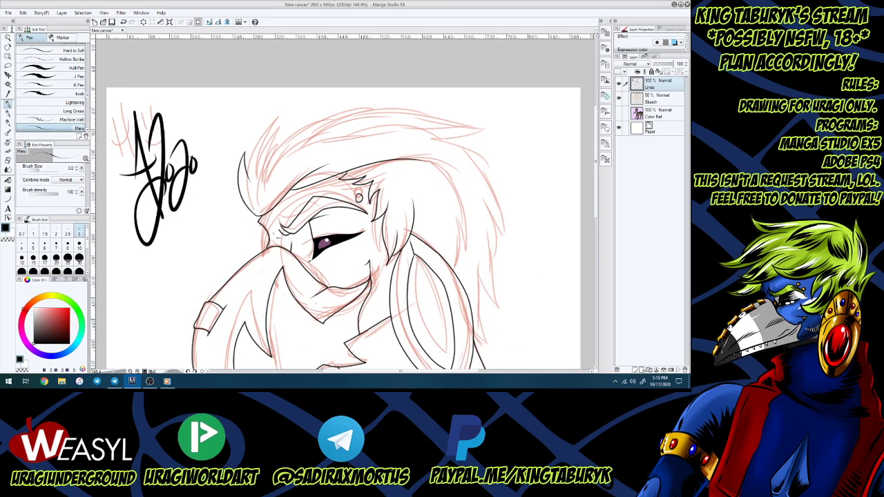
mouse_move(423, 161)
mouse_down()
mouse_move(446, 176)
mouse_move(465, 228)
mouse_move(459, 281)
mouse_up()
mouse_move(246, 172)
mouse_down()
mouse_move(256, 143)
mouse_move(304, 99)
mouse_up()
mouse_move(303, 99)
mouse_down()
mouse_move(286, 123)
mouse_move(364, 92)
mouse_move(514, 110)
mouse_move(436, 119)
mouse_move(502, 177)
mouse_move(482, 188)
mouse_move(503, 221)
mouse_move(525, 318)
mouse_up()
drag(492, 289, 538, 351)
drag(538, 351, 484, 329)
scroll(482, 219, down, 5)
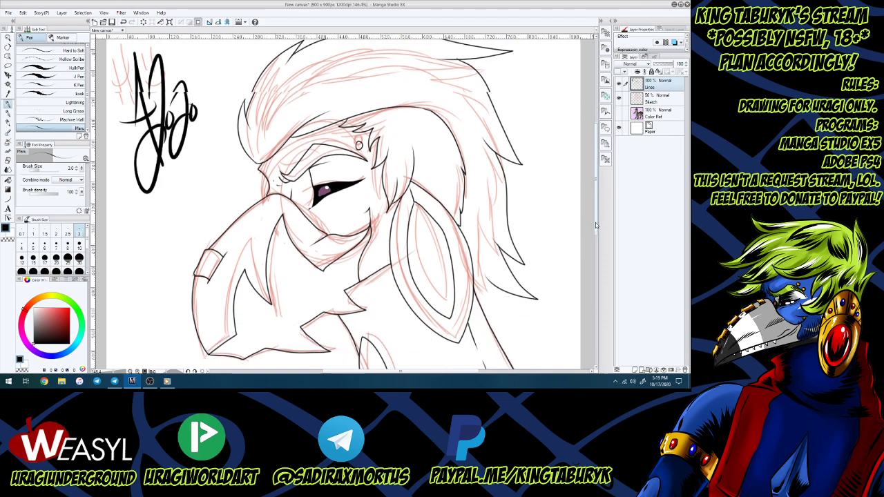
drag(488, 189, 533, 259)
drag(533, 259, 487, 225)
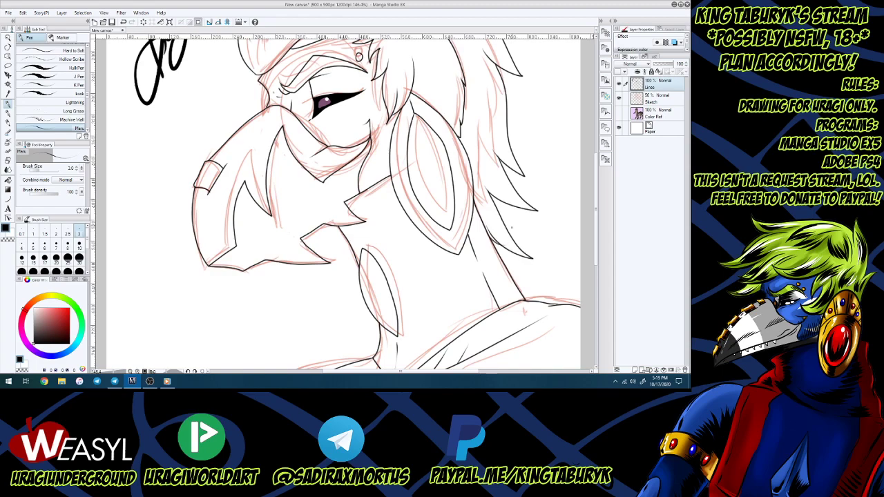
Hide the Sketch layer so only the inked lines show.
scroll(512, 227, down, 8)
scroll(530, 215, up, 6)
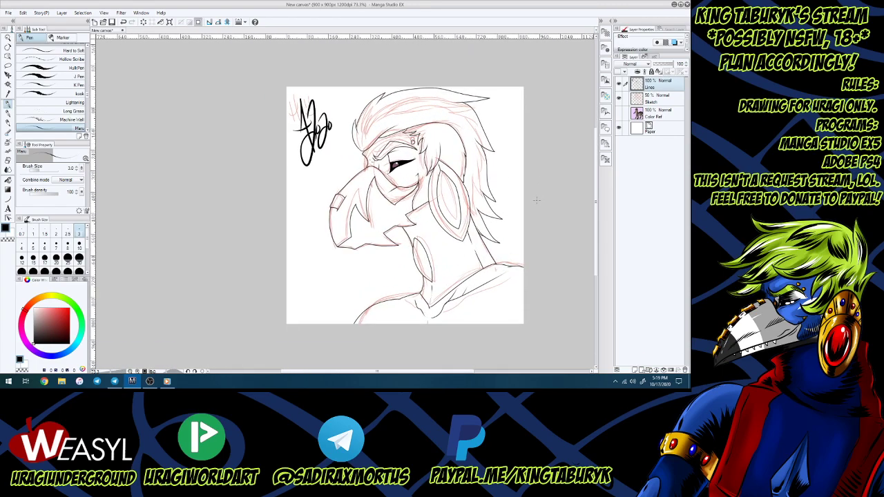
key(k)
drag(468, 210, 467, 213)
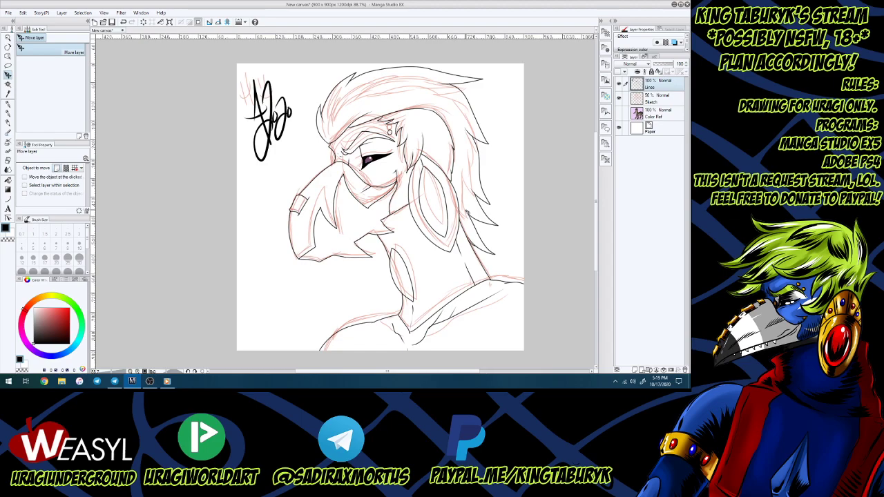
click(618, 98)
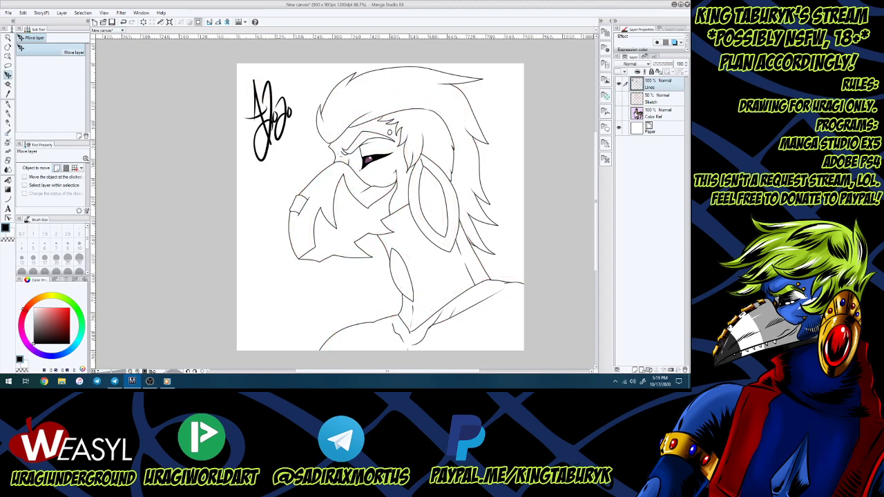
Sample the brown fur colour from the Color Ref layer, showing that layer only while sampling.
click(619, 113)
scroll(387, 180, up, 4)
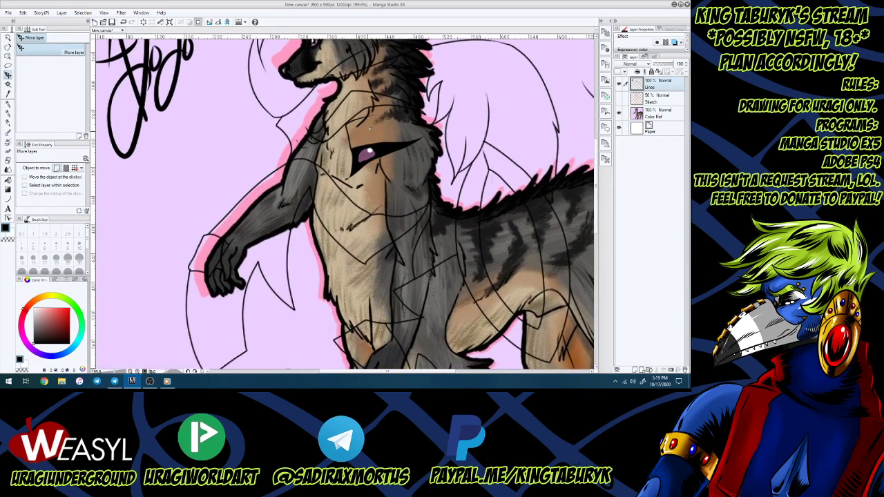
alt+click(369, 133)
click(619, 113)
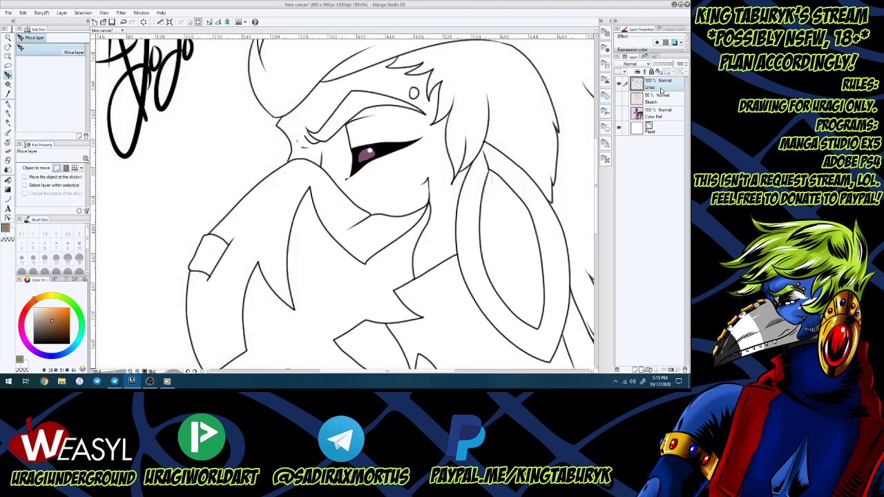
Add a new layer named Base directly below the Lines layer.
key(ctrl+shift+n)
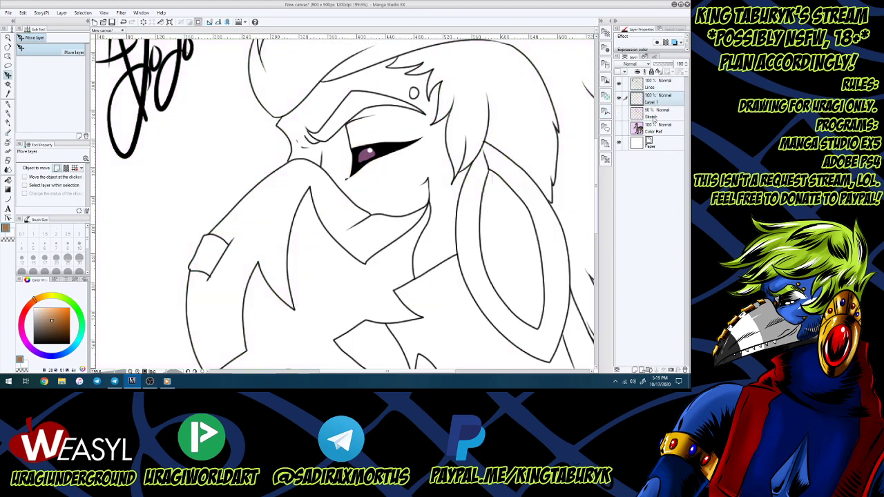
double_click(652, 102)
text(Base)
key(Return)
Select the background around the character from the Lines layer and invert the selection to cover the whole figure.
click(657, 88)
key(w)
click(260, 162)
scroll(259, 157, down, 4)
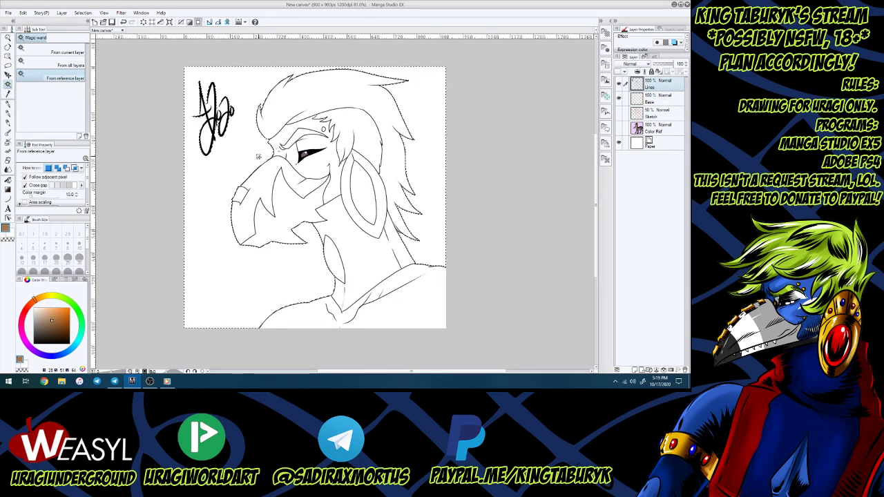
key(ctrl+shift+i)
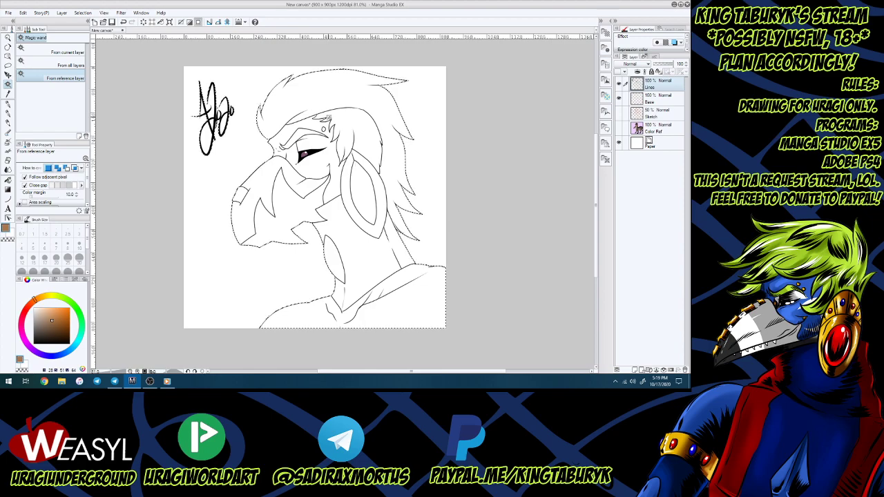
Fill the selected figure with the sampled brown on the Base layer and deselect.
click(665, 102)
key(g)
click(338, 215)
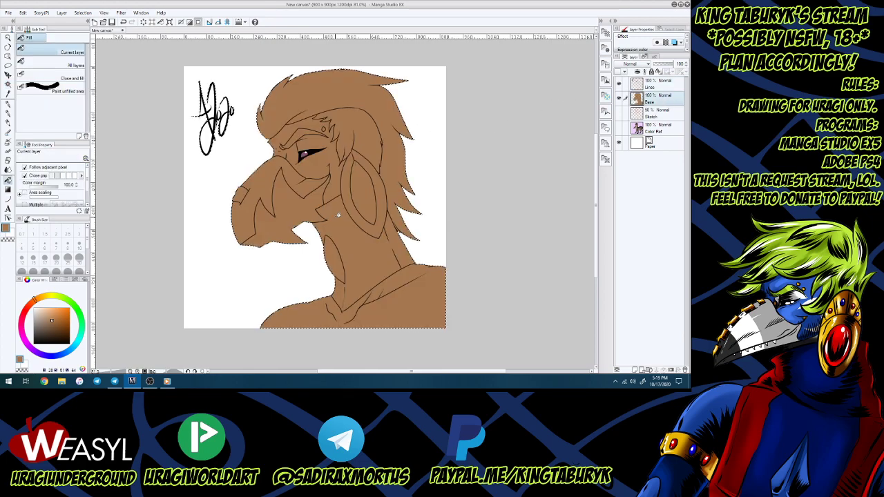
key(m)
key(ctrl+d)
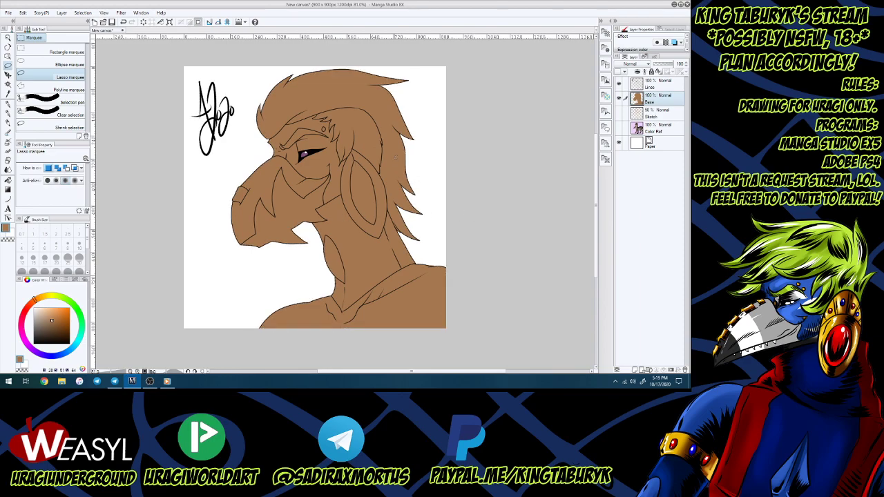
Set the Hard eraser to size 3 and check the Base fill's edges around the hair spikes, crest and face.
scroll(421, 194, up, 8)
key(e)
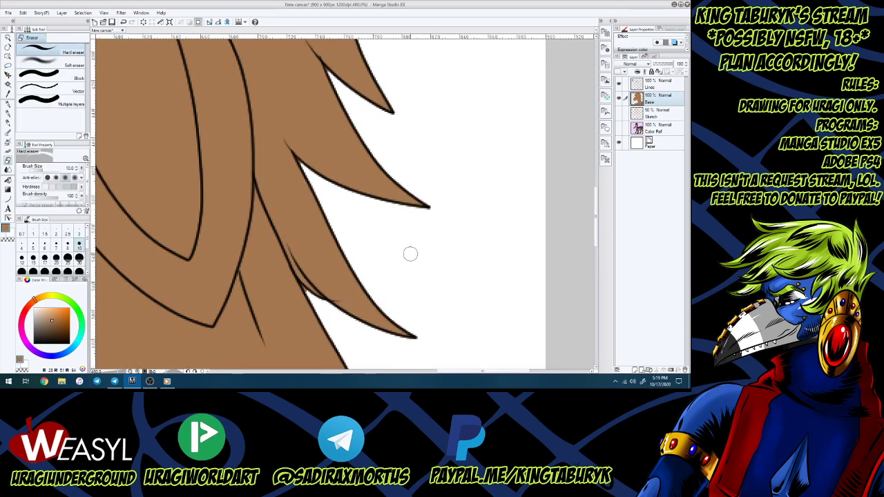
click(78, 234)
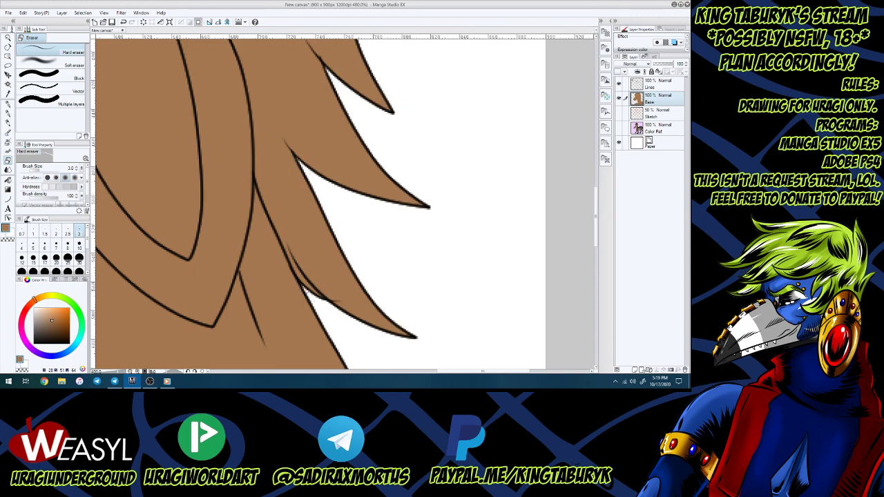
drag(595, 214, 595, 137)
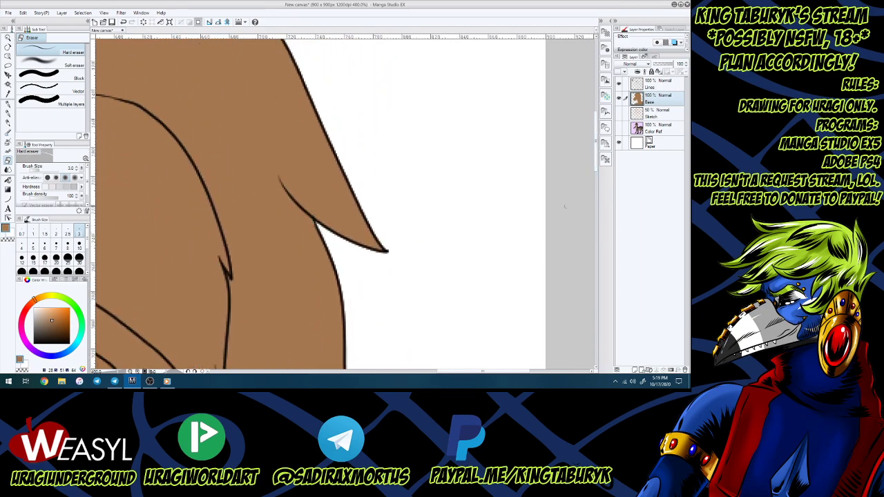
scroll(562, 208, up, 5)
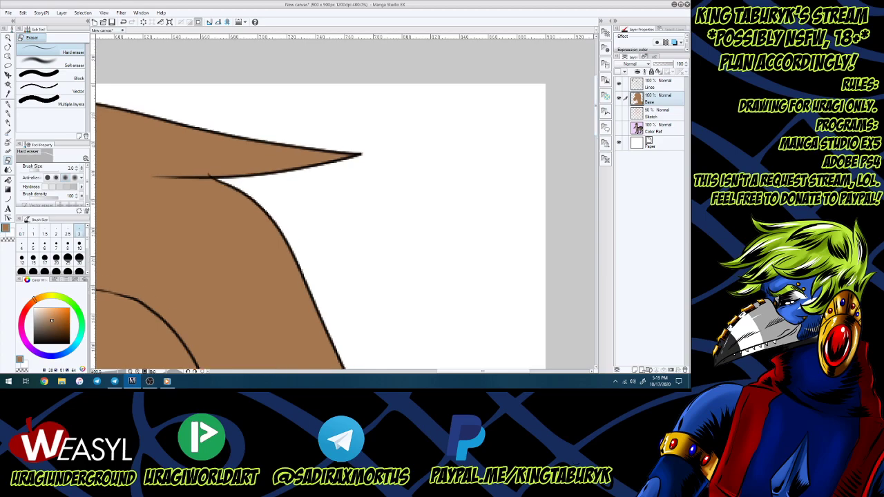
drag(454, 372, 334, 373)
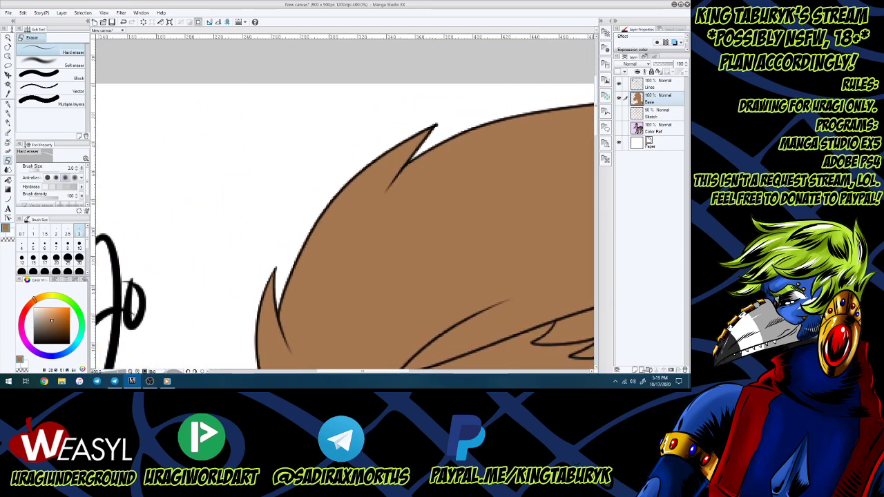
drag(595, 125, 596, 272)
drag(384, 371, 482, 365)
scroll(534, 280, down, 8)
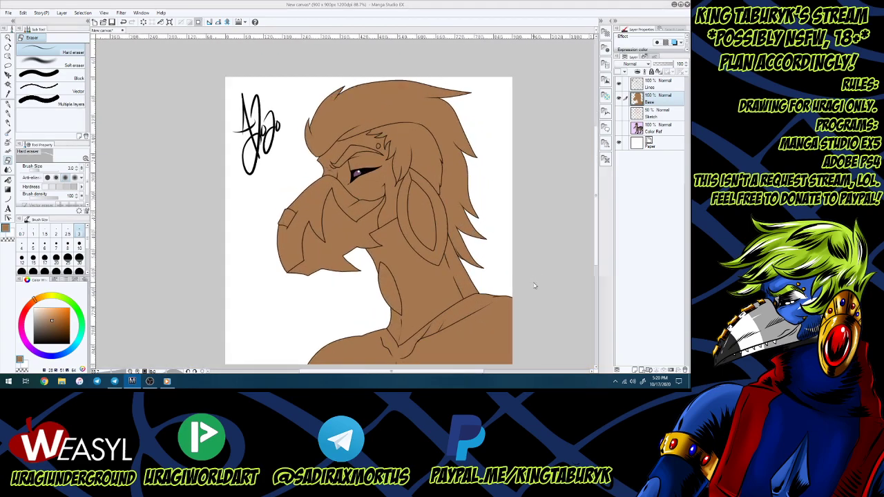
Save the drawing as a Photoshop Document named "Kit - Needs Name" in the Commissioned Characters folder.
key(ctrl+s)
text(Kit - Needs M)
key(BackSpace)
text(Name)
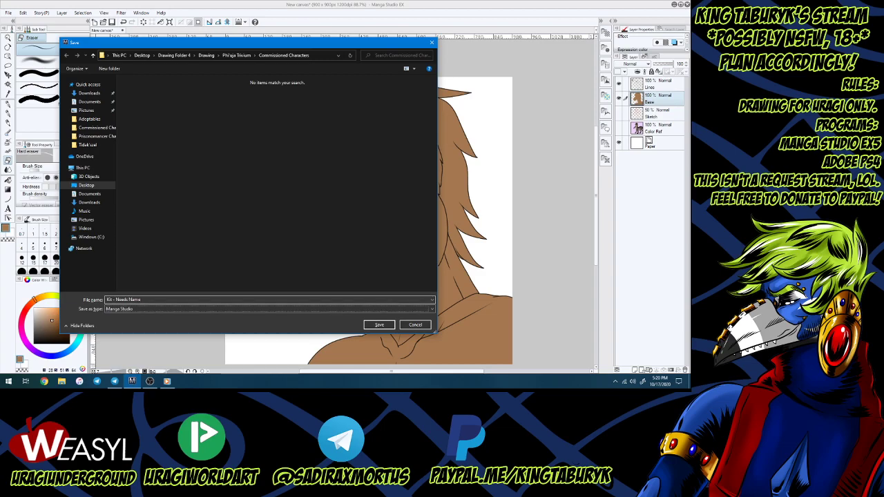
key(Tab)
key(p)
key(p)
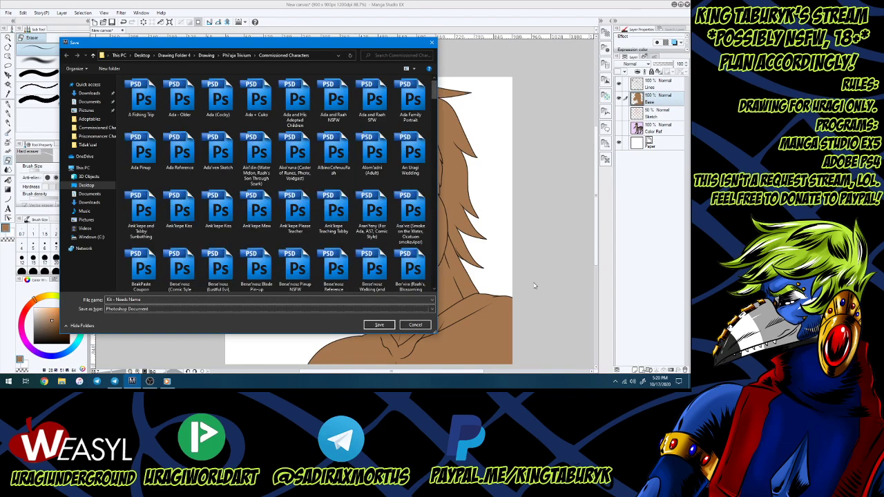
key(Return)
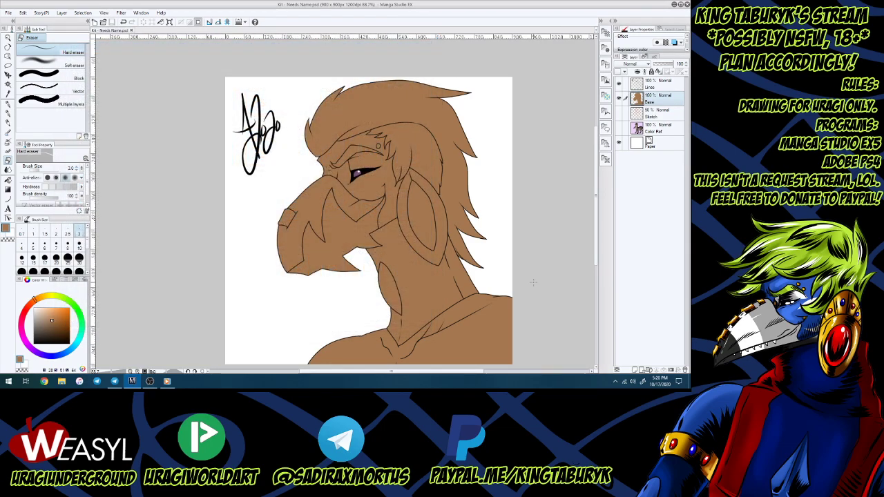
Lock the Base layer's transparent pixels and paint dark brown Smooth watercolor markings at size 30 on the cheek, around the eye, and along the collar.
click(660, 72)
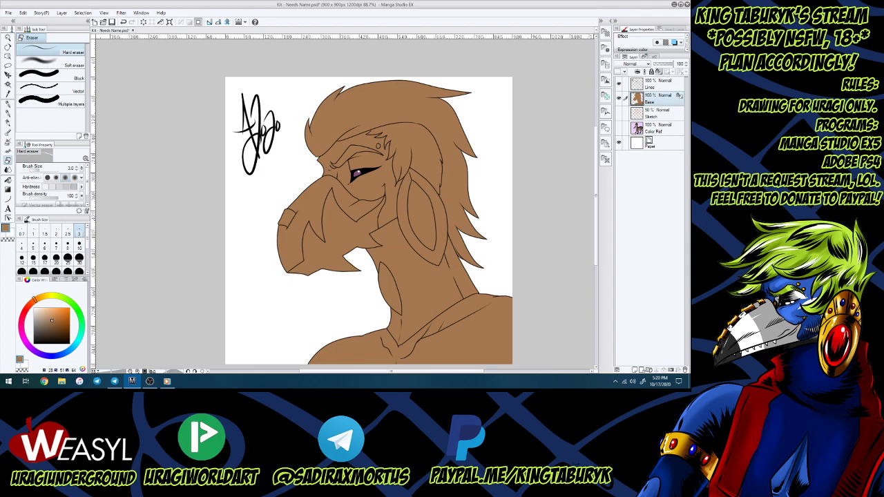
click(54, 331)
click(8, 132)
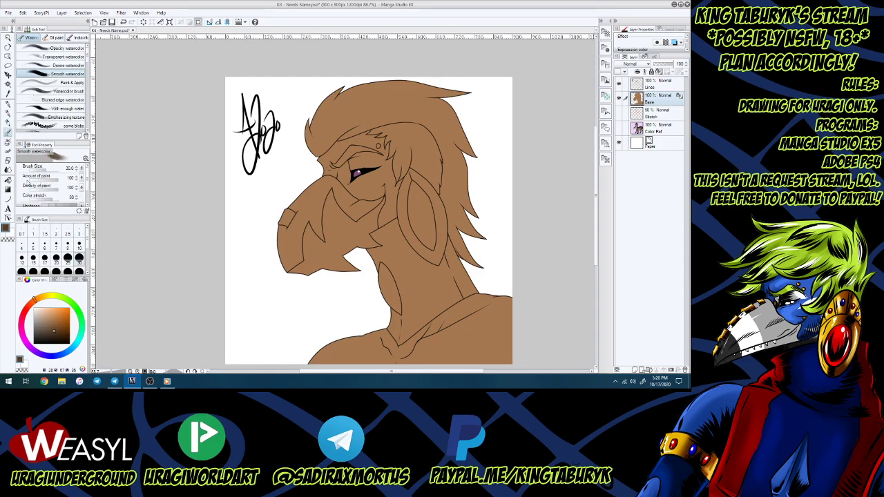
mouse_move(373, 225)
mouse_down()
mouse_move(402, 202)
mouse_move(372, 225)
mouse_move(404, 153)
mouse_up()
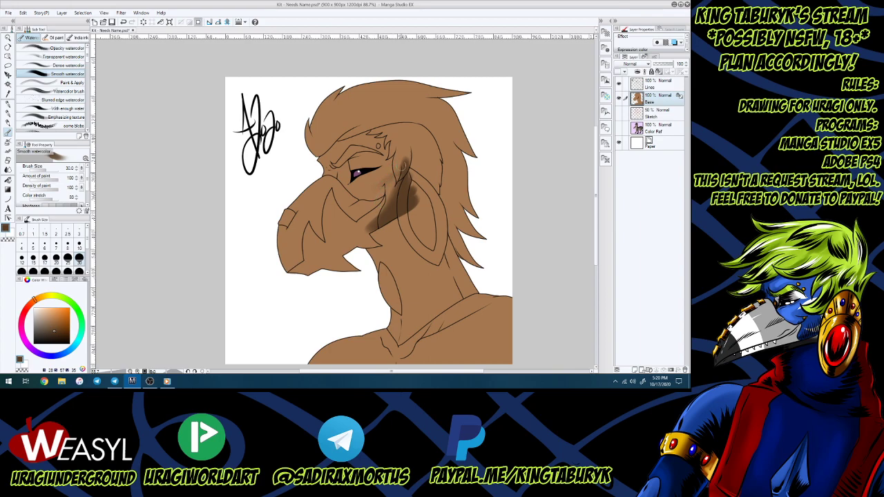
mouse_move(346, 159)
mouse_down()
mouse_move(344, 188)
mouse_move(345, 158)
mouse_move(340, 183)
mouse_move(359, 160)
mouse_move(344, 178)
mouse_move(359, 163)
mouse_move(378, 162)
mouse_move(358, 159)
mouse_move(394, 159)
mouse_move(380, 170)
mouse_move(391, 154)
mouse_move(408, 154)
mouse_up()
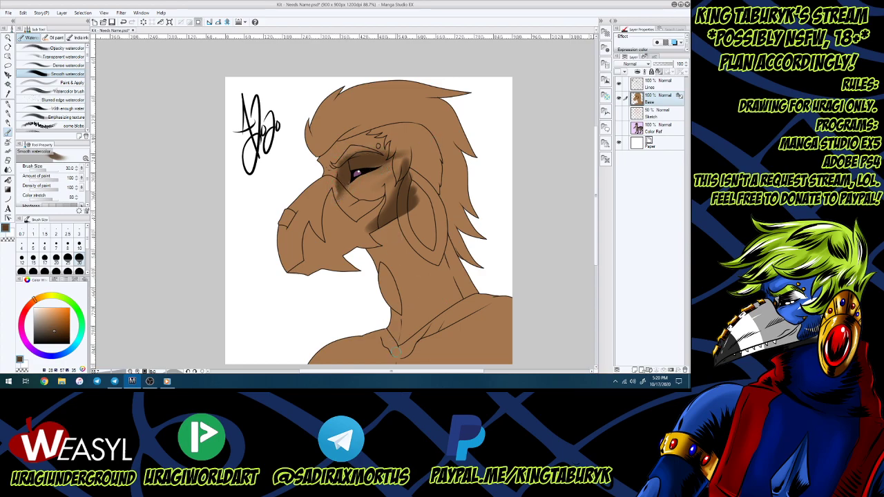
mouse_move(381, 331)
mouse_down()
mouse_move(400, 335)
mouse_move(410, 344)
mouse_move(400, 349)
mouse_move(433, 317)
mouse_move(395, 347)
mouse_move(446, 294)
mouse_move(442, 327)
mouse_move(458, 312)
mouse_move(430, 326)
mouse_up()
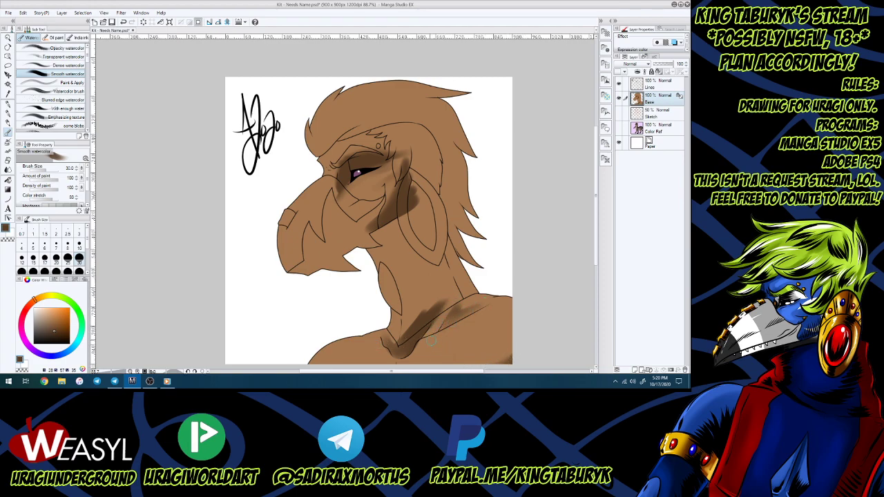
mouse_move(388, 350)
mouse_down()
mouse_move(391, 335)
mouse_move(382, 330)
mouse_up()
Paint a lighter tan with the Smooth watercolor brush at size 50 below the eye, at the front of the crest, and across the rear shoulder.
alt+click(362, 187)
drag(51, 318, 52, 314)
click(32, 272)
mouse_move(364, 188)
mouse_down()
mouse_move(384, 177)
mouse_move(361, 187)
mouse_move(367, 178)
mouse_move(325, 154)
mouse_move(320, 173)
mouse_move(320, 146)
mouse_up()
mouse_move(420, 363)
mouse_down()
mouse_move(483, 331)
mouse_move(443, 359)
mouse_move(473, 349)
mouse_move(422, 357)
mouse_move(520, 318)
mouse_up()
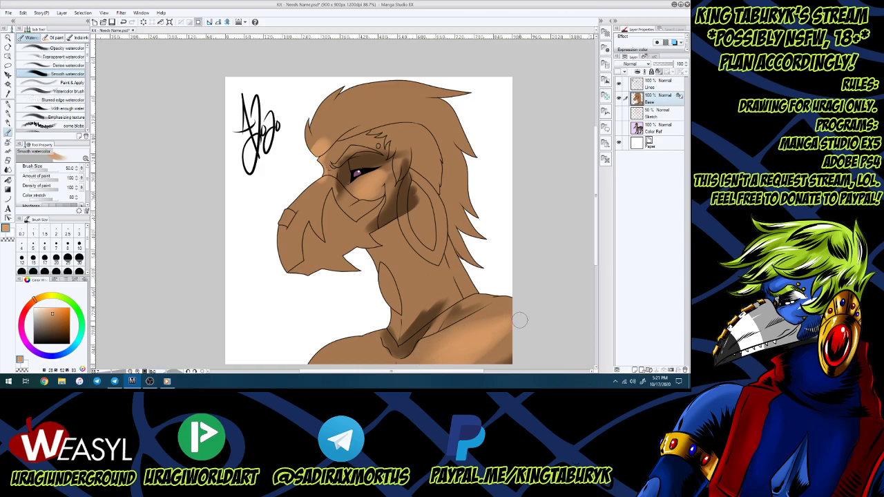
Paint the lighter tan across the front shoulder and below the cheek marking, and pick up the marking's dark brown at brush size 10.
mouse_move(336, 351)
mouse_down()
mouse_move(318, 364)
mouse_move(361, 352)
mouse_move(360, 363)
mouse_move(343, 353)
mouse_move(311, 364)
mouse_move(391, 365)
mouse_move(362, 348)
mouse_move(364, 356)
mouse_move(370, 347)
mouse_move(383, 361)
mouse_move(359, 344)
mouse_move(375, 329)
mouse_move(357, 357)
mouse_move(362, 351)
mouse_move(385, 365)
mouse_up()
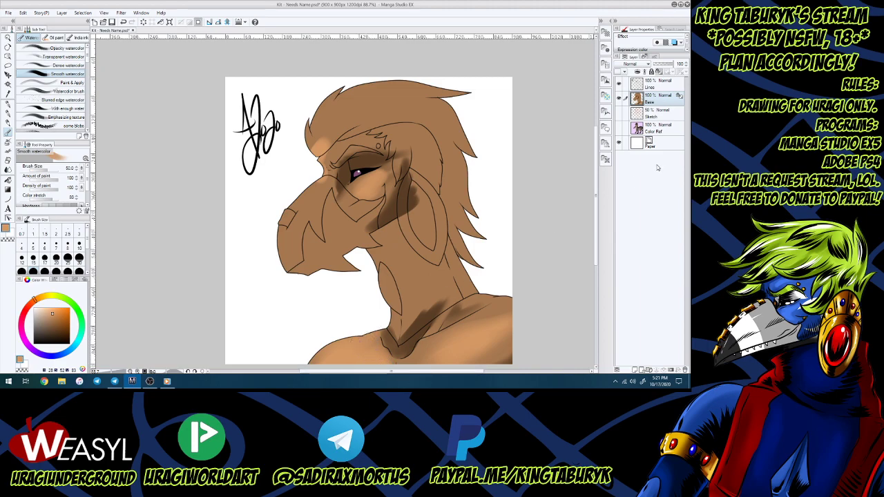
drag(380, 235, 415, 220)
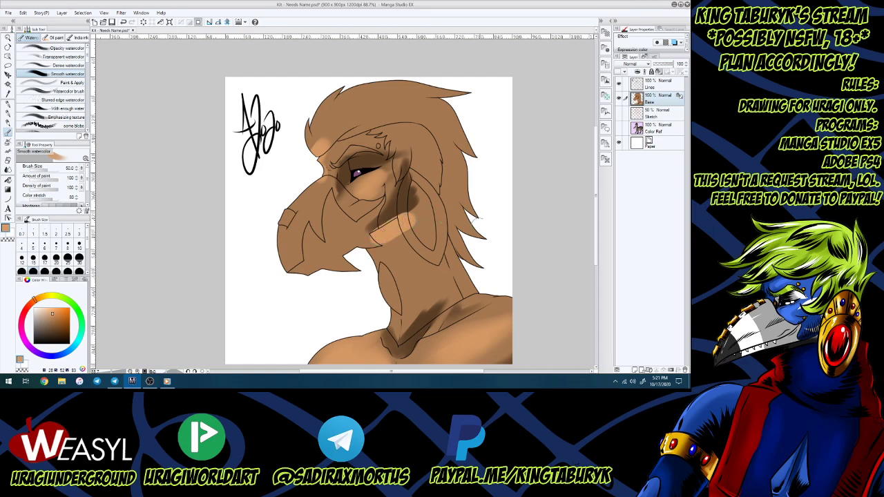
alt+click(399, 210)
click(79, 249)
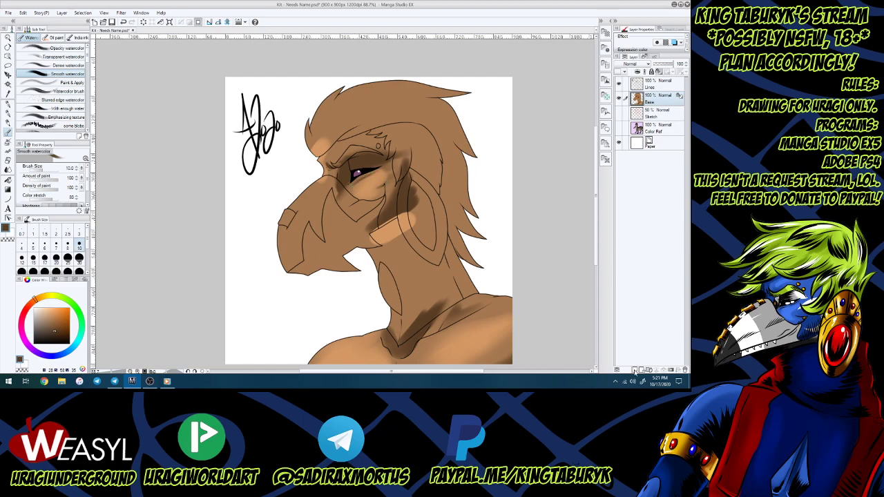
Add four new layers above Base and clip them all to the Base layer.
key(ctrl+shift+n)
key(ctrl+shift+n)
key(ctrl+shift+n)
key(ctrl+shift+n)
shift+click(650, 146)
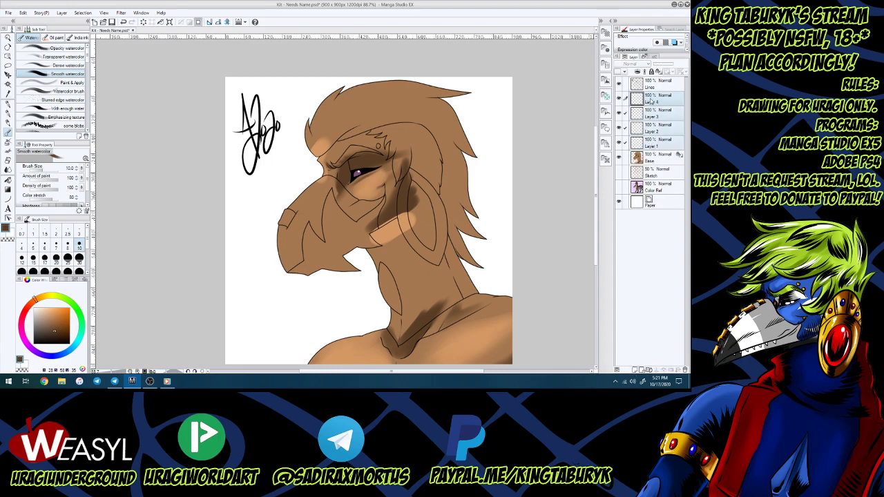
click(637, 72)
Rename the top two clipped layers, Layer 4 and Layer 3, as "Hair" and "Jewelry".
double_click(655, 102)
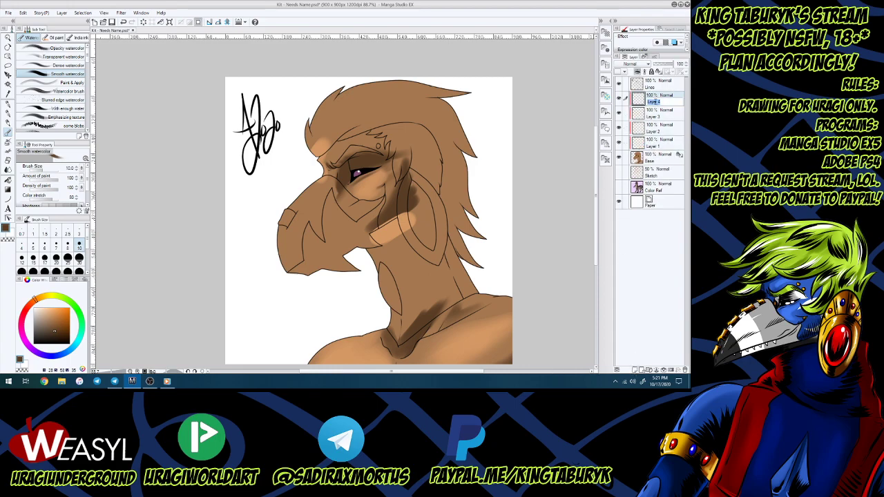
text(Hair)
key(Return)
double_click(655, 117)
key(BackSpace)
text(Jewelry)
key(Return)
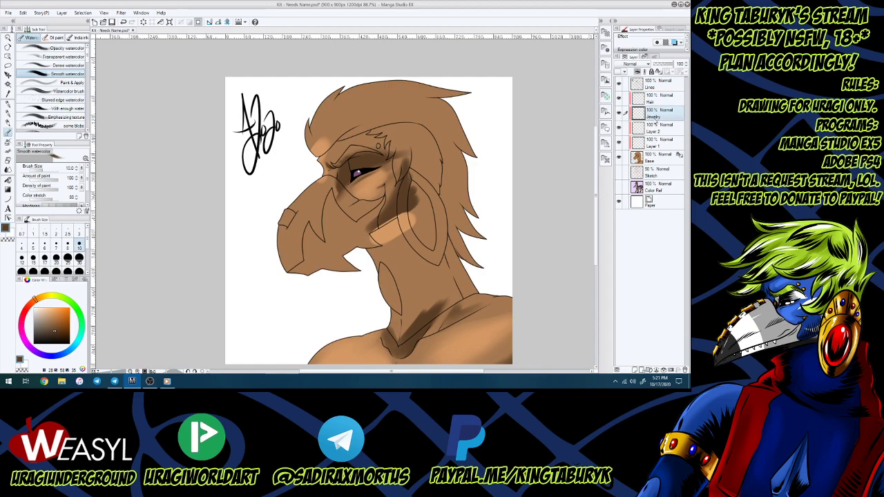
Rename the remaining clipped layers, Layer 2 and Layer 1, as "Beak" and "Markings".
double_click(660, 131)
text(Beak)
key(Return)
double_click(651, 146)
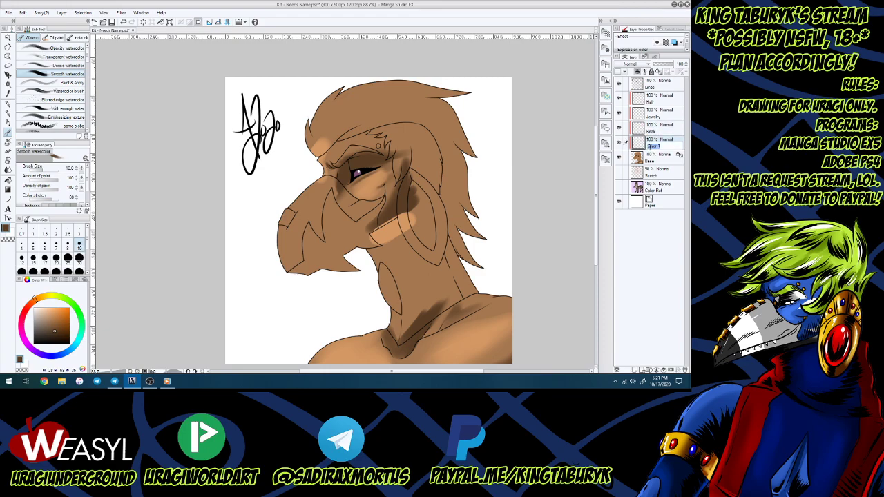
text(Markings)
key(Return)
Show the Color Ref layer and move it so the reference character's head and torso appear beside the drawn face.
click(618, 188)
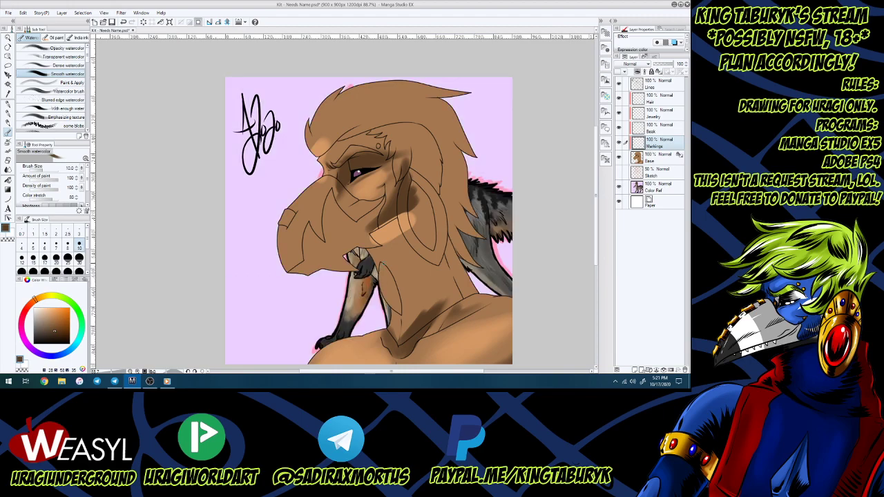
click(666, 191)
key(k)
drag(567, 191, 266, 202)
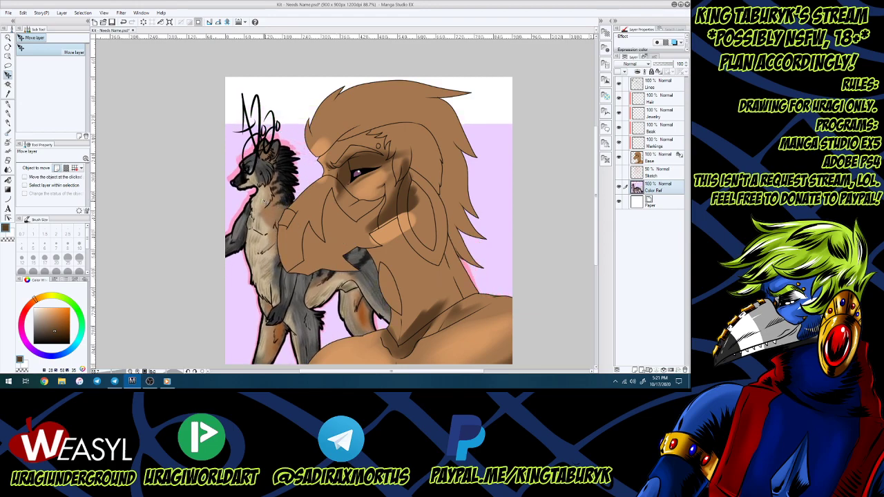
Paint the reference's beige belly colour on the Markings layer with Smooth watercolor at size 30, covering the cheek below the eye, the neck base and the chest.
alt+click(292, 209)
click(660, 145)
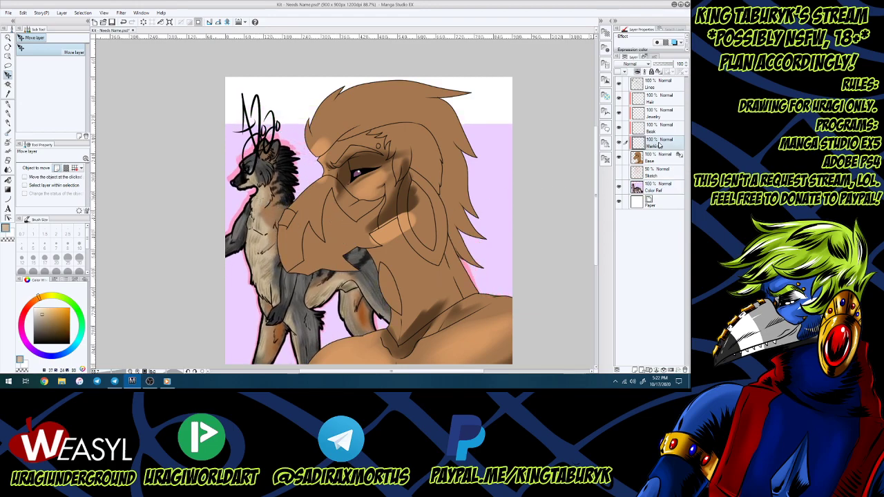
click(7, 132)
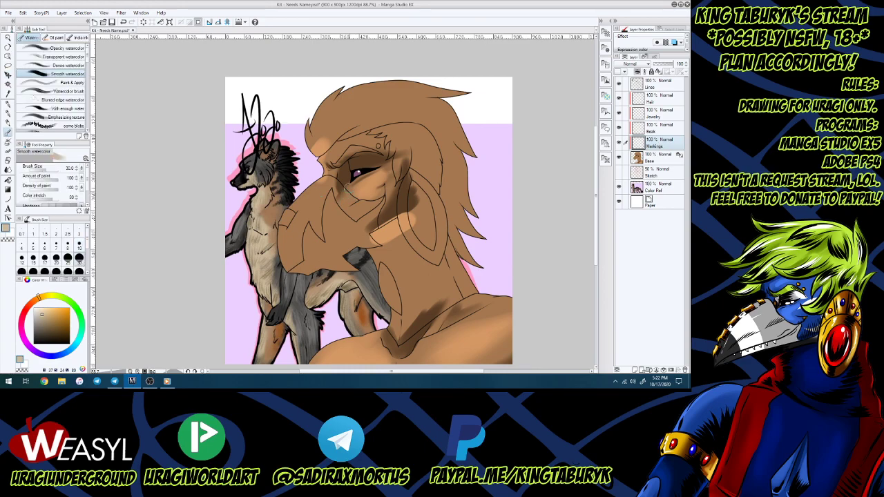
mouse_move(355, 188)
mouse_down()
mouse_move(383, 176)
mouse_move(375, 172)
mouse_move(385, 216)
mouse_move(364, 238)
mouse_move(382, 188)
mouse_move(373, 181)
mouse_move(362, 188)
mouse_move(353, 217)
mouse_up()
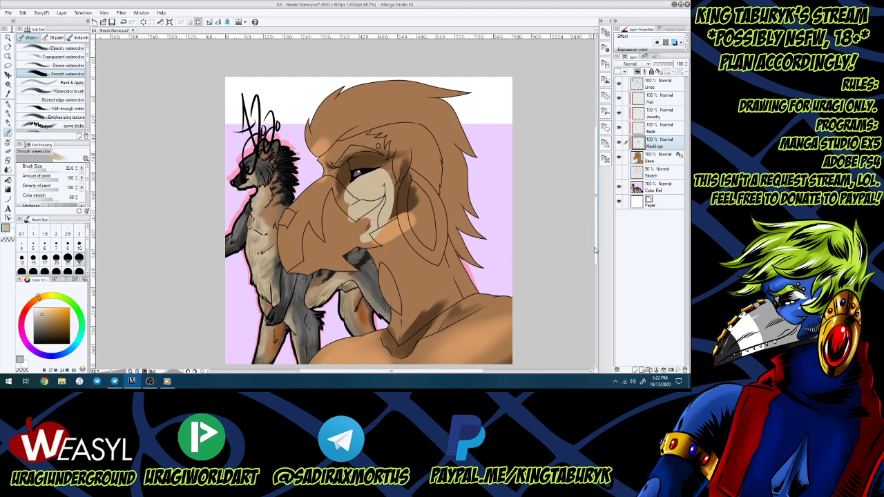
drag(596, 250, 596, 275)
mouse_move(379, 273)
mouse_down()
mouse_move(342, 314)
mouse_move(370, 326)
mouse_move(422, 319)
mouse_move(473, 227)
mouse_move(426, 330)
mouse_move(454, 307)
mouse_move(470, 265)
mouse_move(461, 304)
mouse_move(488, 304)
mouse_up()
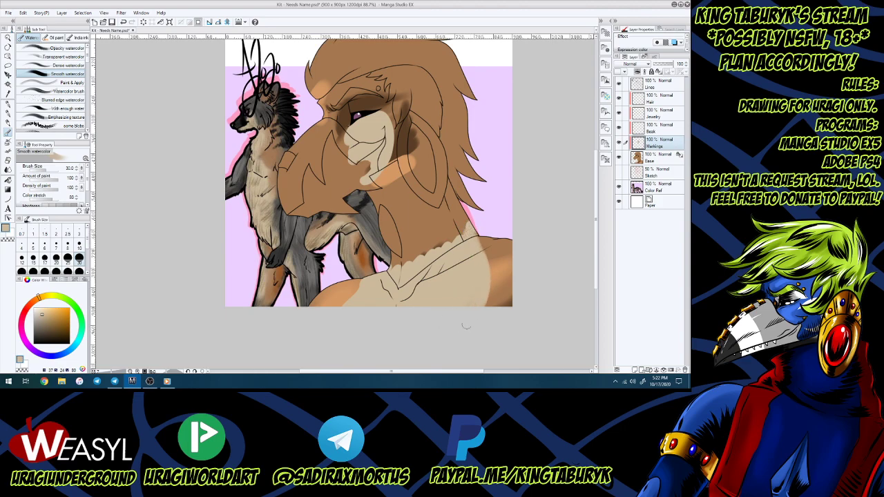
drag(481, 239, 490, 306)
Lower the beige layer's opacity to 71% and rename it "Belly/Chest".
click(672, 64)
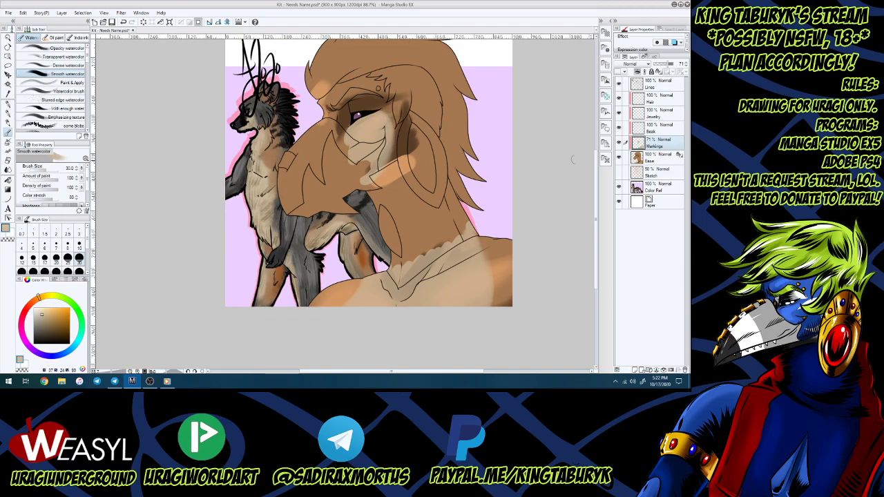
double_click(657, 145)
text(Belly/Chest)
key(Return)
Add a new layer above Belly/Chest and name it "Markings".
key(ctrl+shift+n)
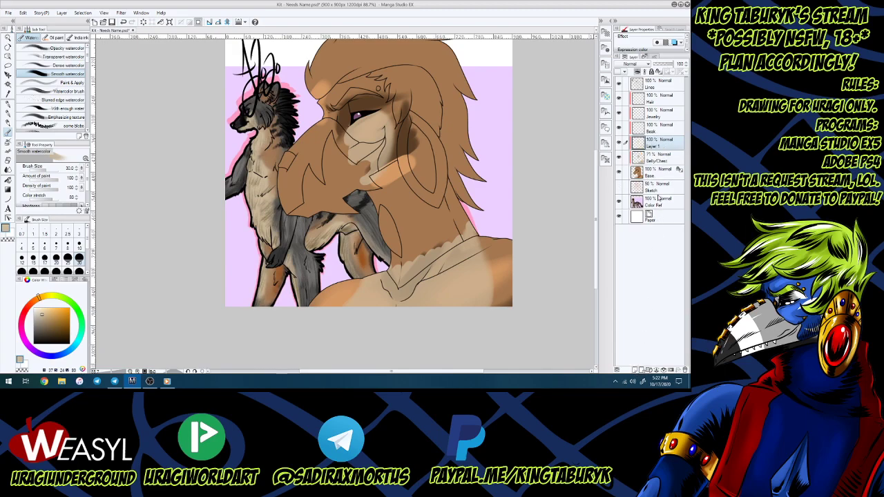
double_click(653, 146)
text(Markings)
key(Return)
Lasso pointed stripes on both shoulders, fill them with the reference mane's near-black on the Markings layer, and set its opacity to 84%.
alt+click(279, 136)
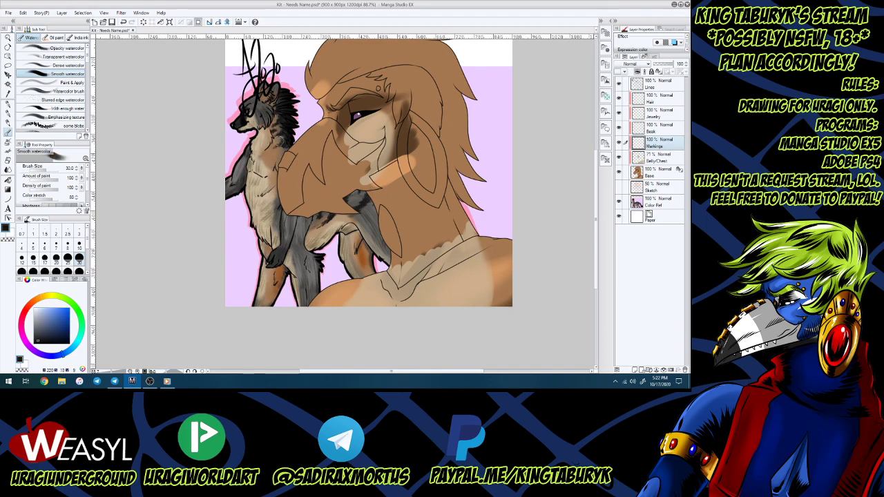
click(8, 67)
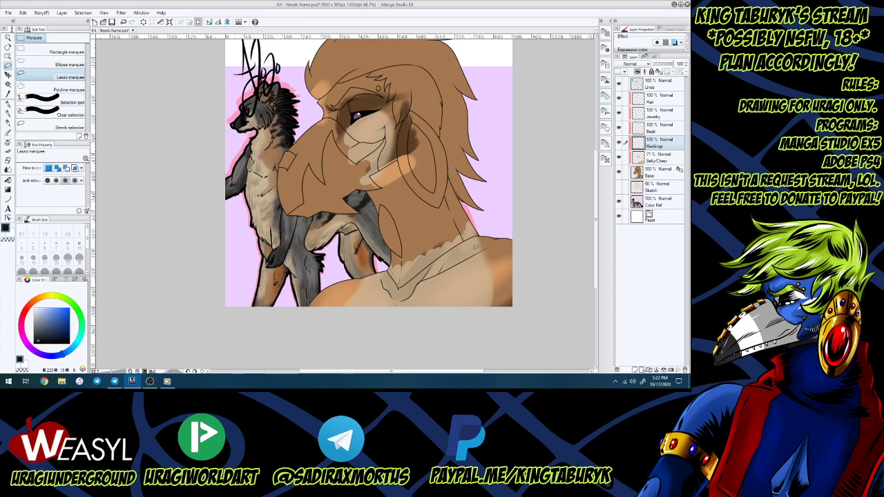
mouse_move(498, 232)
mouse_down()
mouse_move(499, 295)
mouse_move(525, 213)
mouse_move(496, 235)
mouse_up()
mouse_move(330, 299)
mouse_down()
mouse_move(335, 266)
mouse_move(339, 276)
mouse_move(319, 288)
mouse_move(322, 310)
mouse_move(309, 268)
mouse_up()
key(g)
click(328, 293)
click(503, 266)
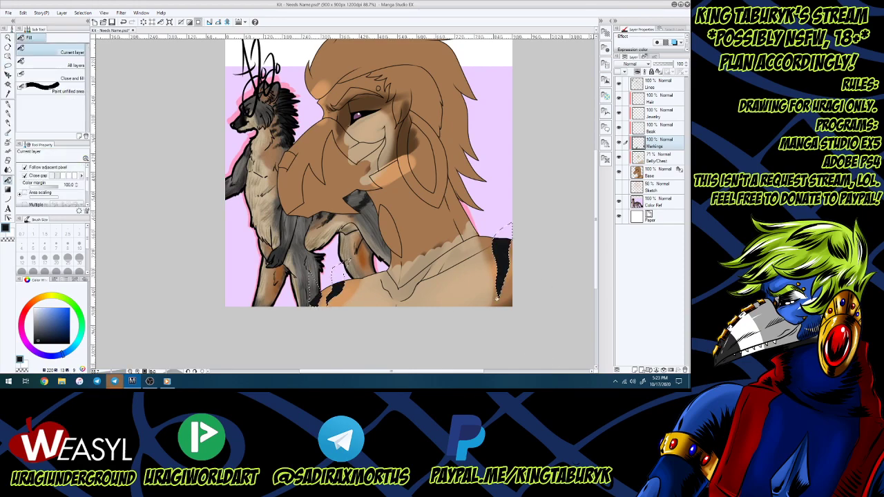
key(m)
key(ctrl+d)
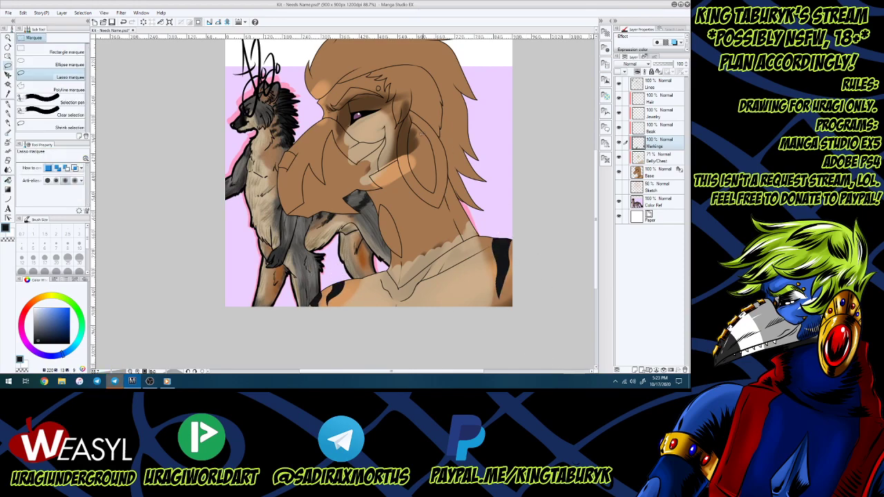
drag(676, 65, 671, 67)
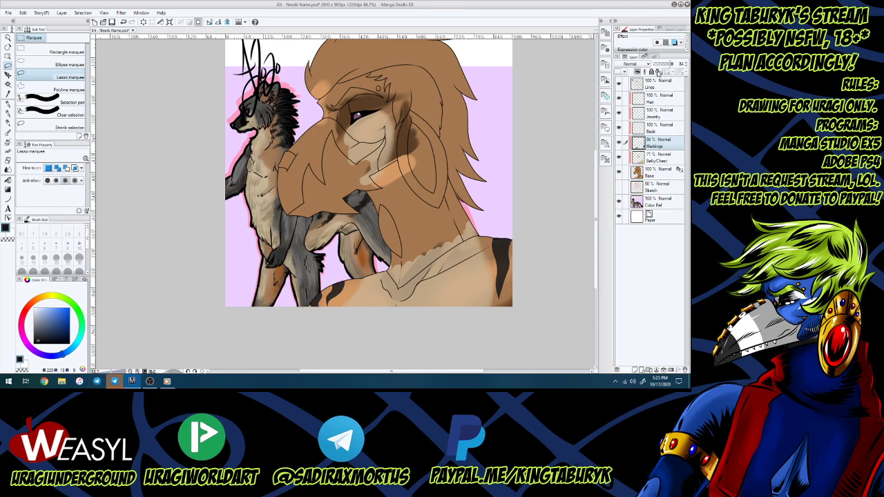
Select the hair and eyebrow areas from the Lines layer with the Magic wand and expand the selection by 1 px.
click(658, 83)
key(w)
click(345, 72)
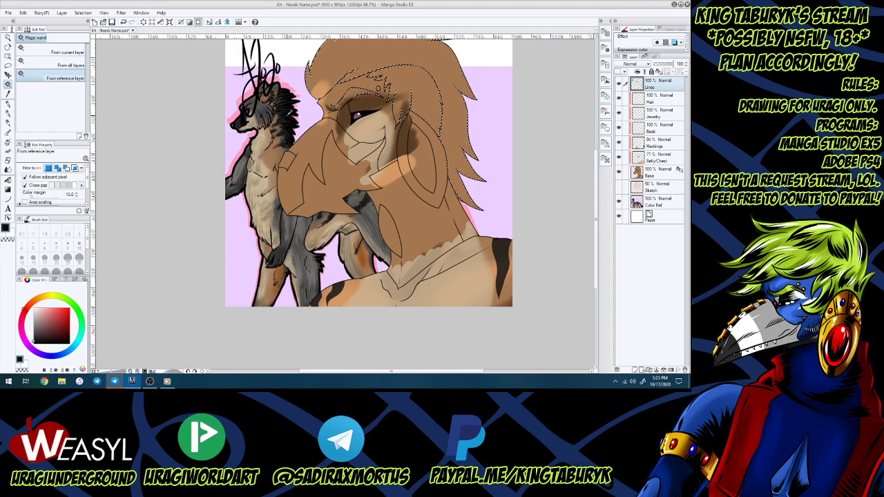
click(82, 13)
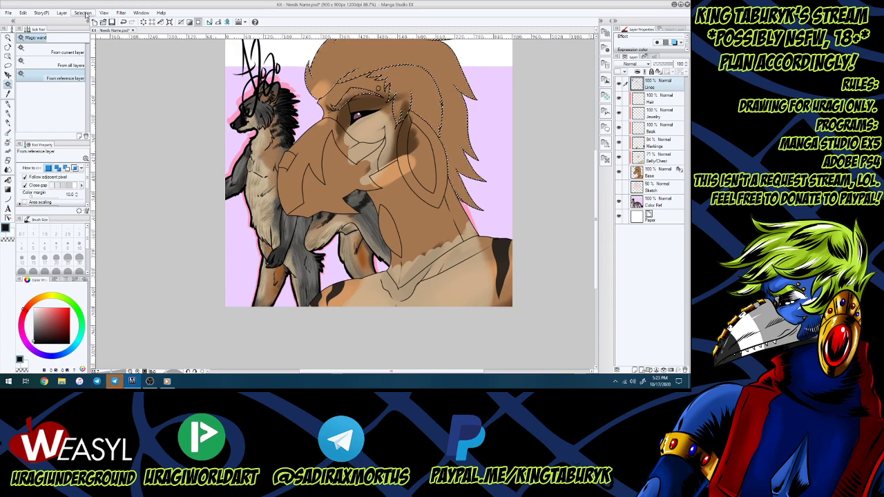
click(103, 62)
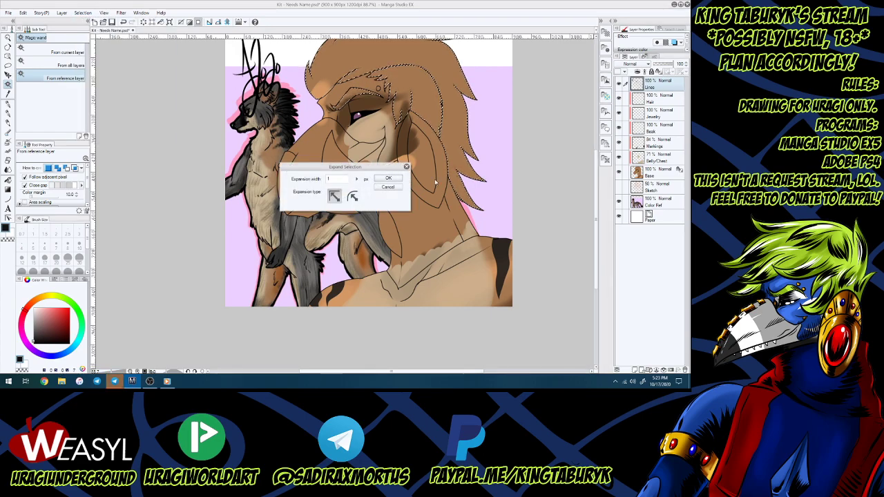
click(389, 178)
Fill the selected hair and eyebrow areas with near-black on the Hair layer and clear the selection.
click(660, 99)
key(g)
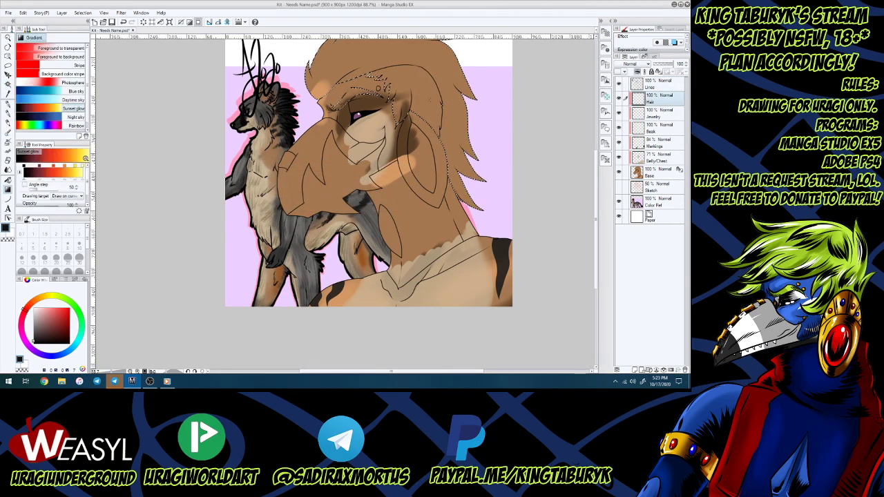
click(373, 77)
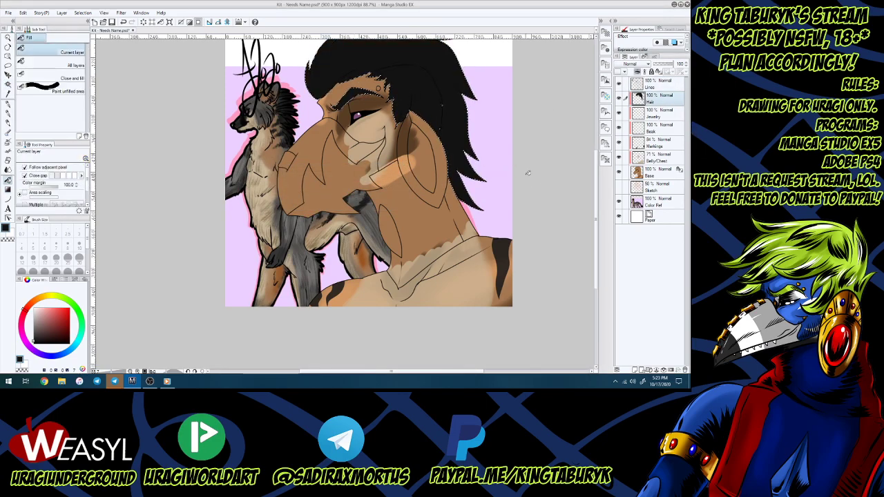
key(m)
key(ctrl+d)
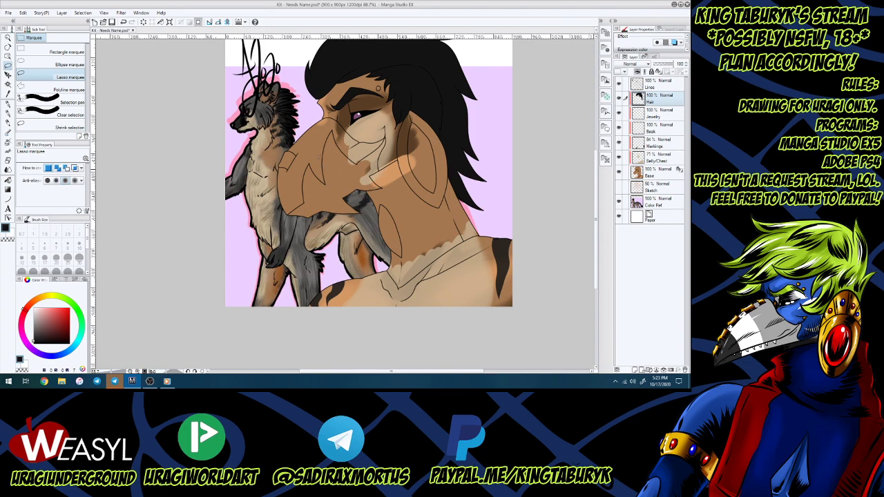
Select the beak's sections from the Lines layer, expand the selection, and fill it on the Beak layer with dark grey sampled from the reference.
right_click(240, 122)
click(660, 87)
key(w)
click(366, 148)
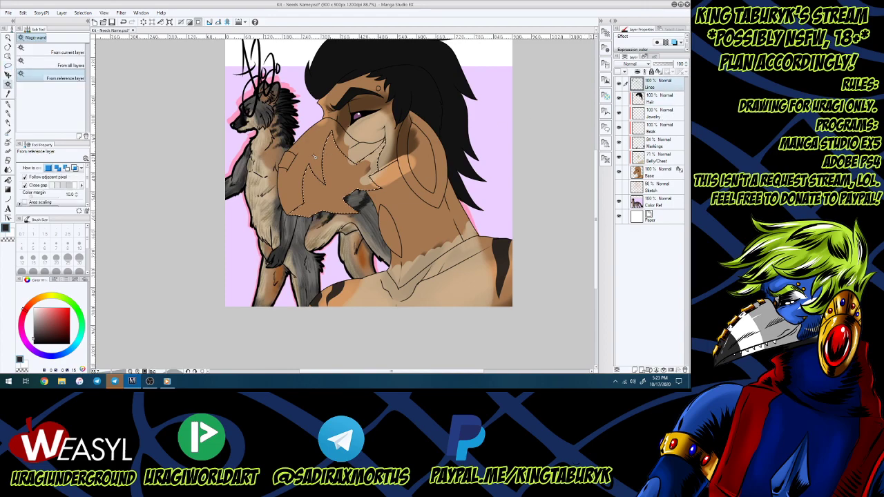
click(83, 13)
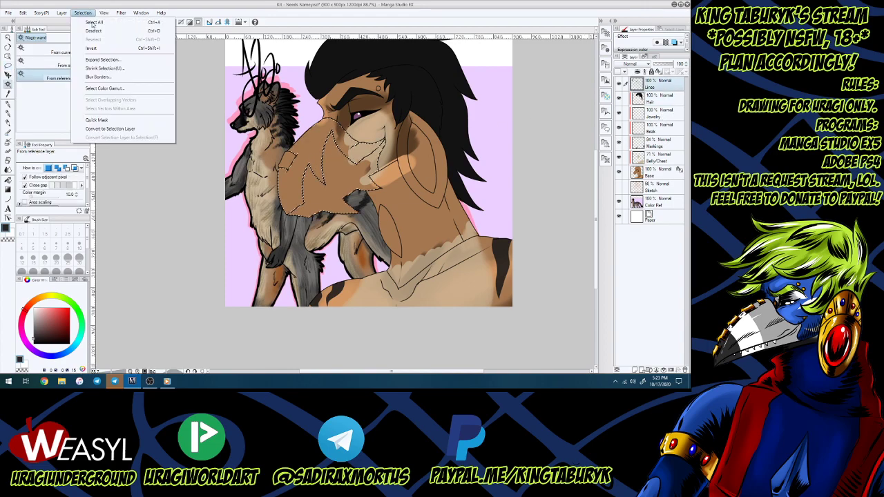
click(104, 67)
click(389, 179)
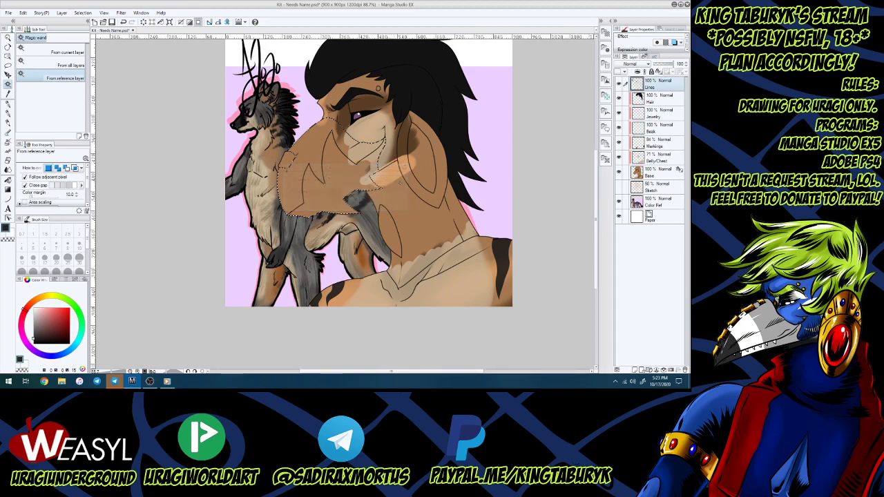
click(660, 128)
key(g)
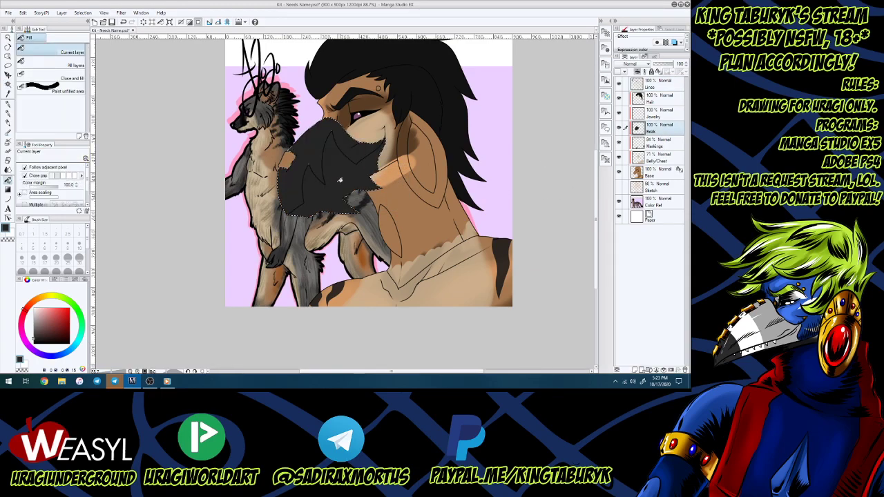
Clear the selection and paint the inner ear magenta on the Beak layer with a size 30 pen, based on the eye's purple.
scroll(326, 118, up, 5)
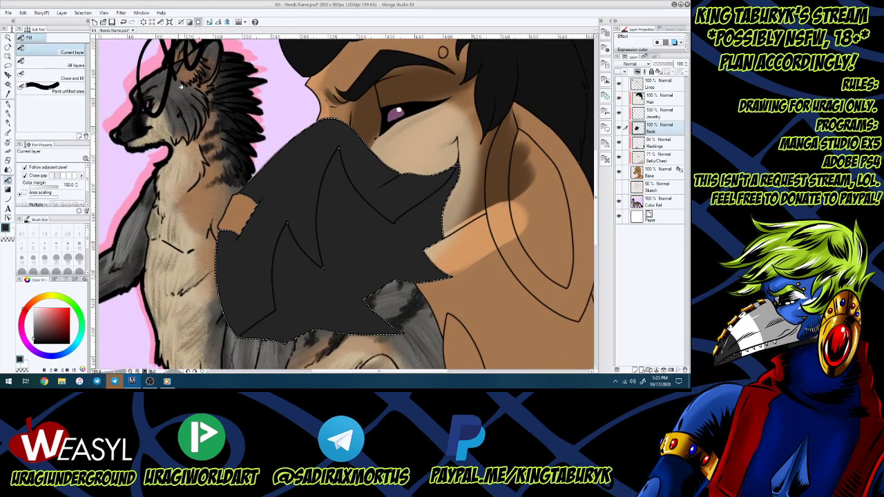
alt+click(178, 86)
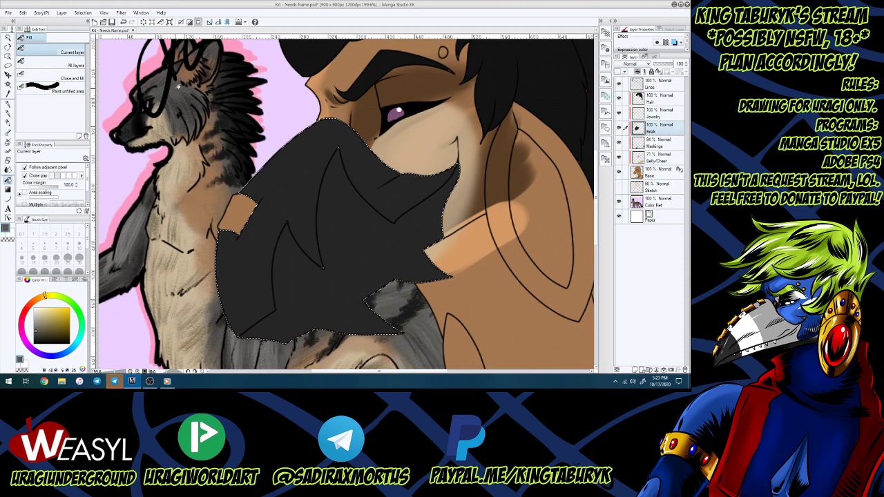
key(m)
key(ctrl+d)
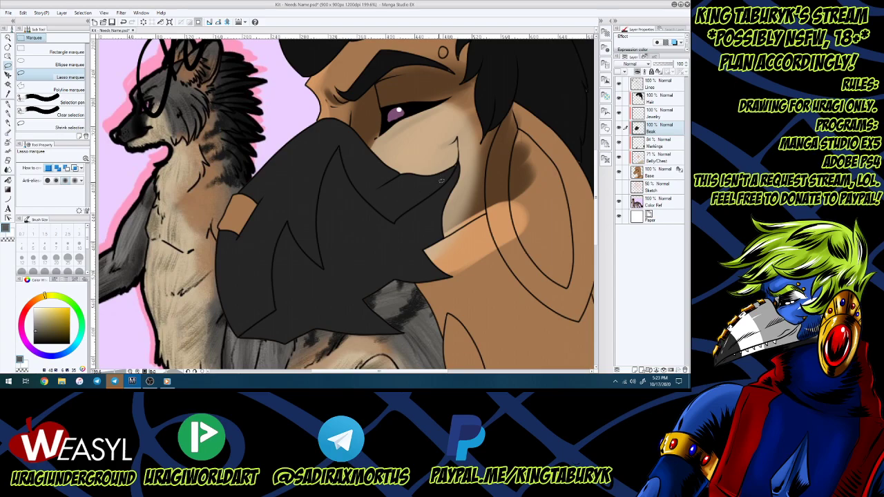
key(p)
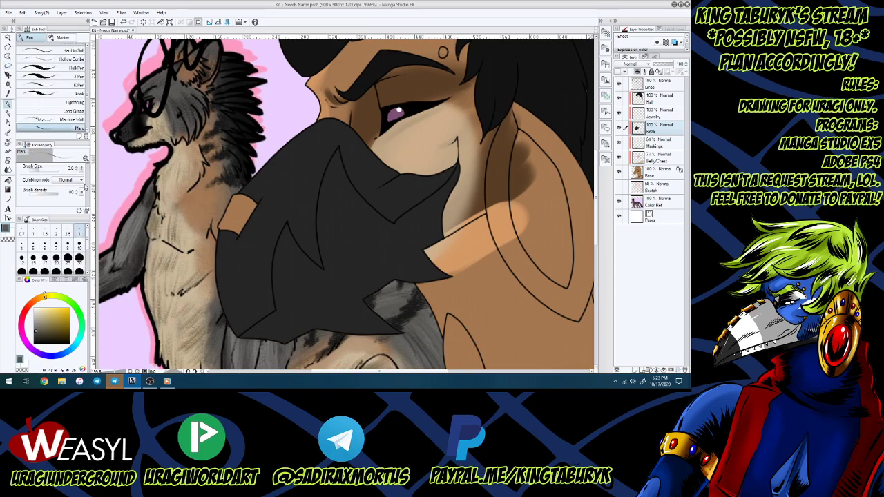
click(78, 261)
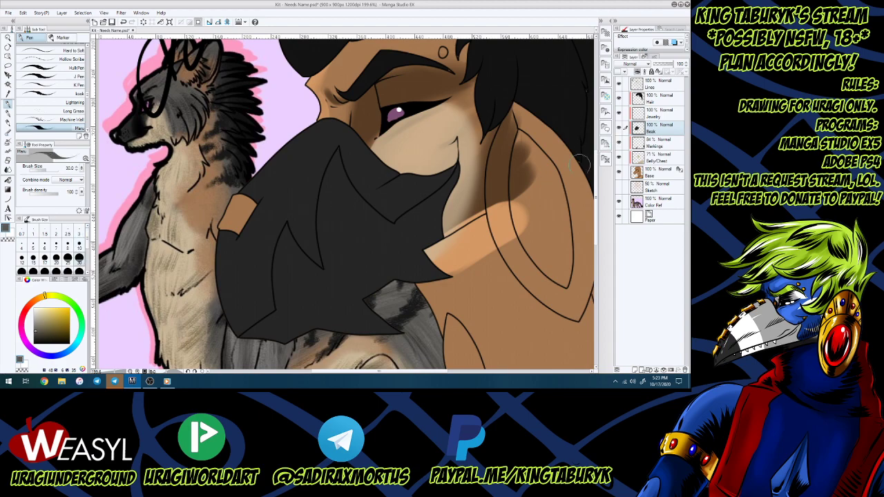
alt+click(392, 119)
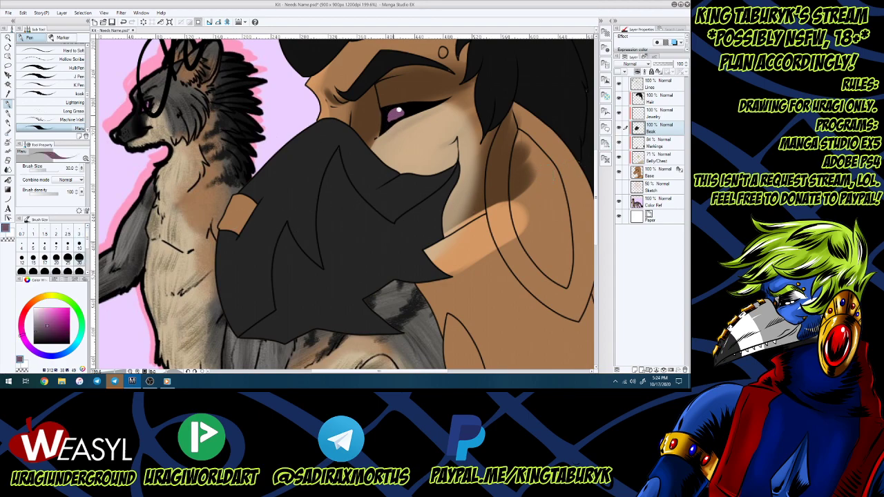
mouse_move(522, 133)
mouse_down()
mouse_move(517, 220)
mouse_move(537, 273)
mouse_move(565, 290)
mouse_move(567, 253)
mouse_move(547, 173)
mouse_move(524, 138)
mouse_move(526, 183)
mouse_move(556, 269)
mouse_move(522, 138)
mouse_move(549, 183)
mouse_up()
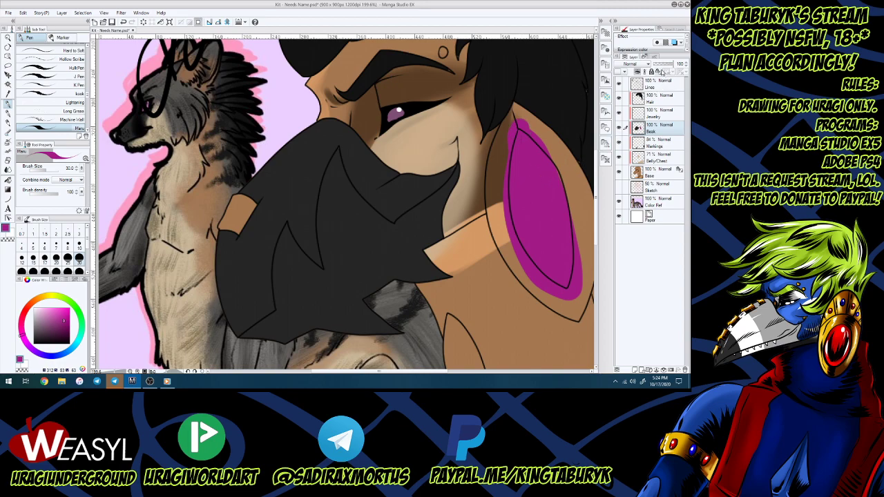
Lock the Beak layer's transparent pixels, sample grey from the reference's face, and lasso pointed stripes along the beak's upper edge.
alt+click(342, 227)
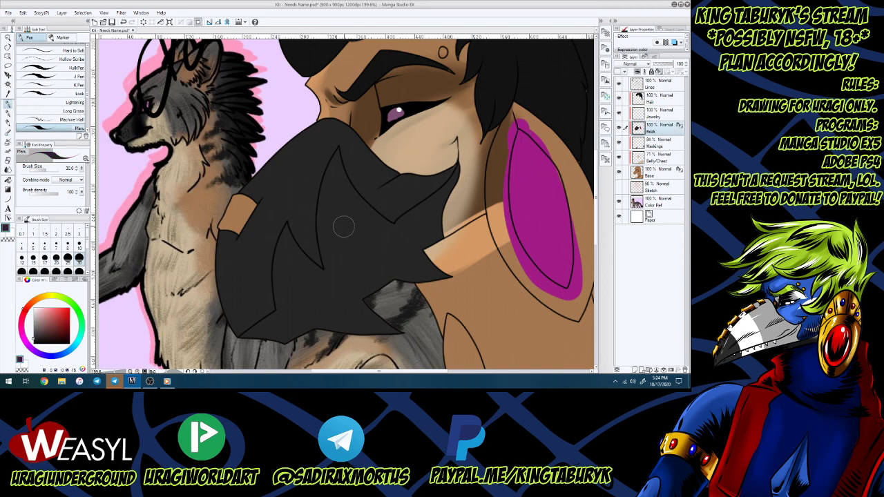
alt+click(174, 94)
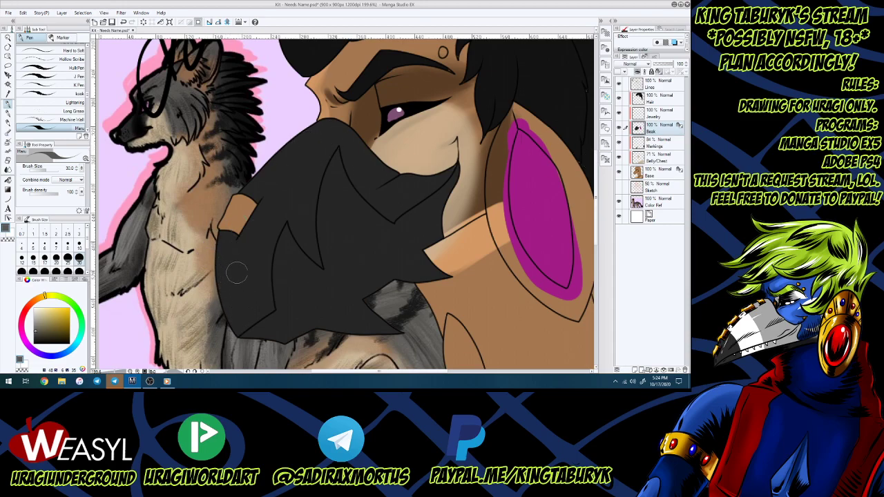
key(m)
drag(230, 301, 269, 295)
drag(215, 253, 199, 250)
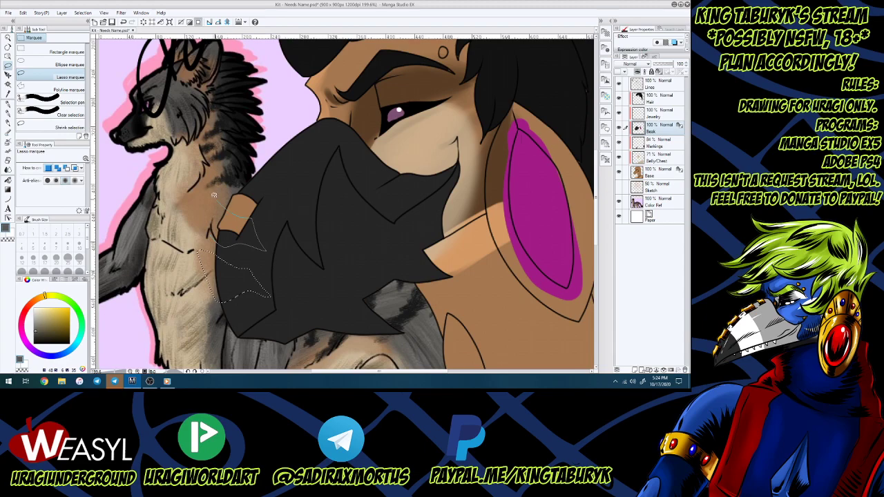
mouse_move(253, 193)
mouse_down()
mouse_move(269, 191)
mouse_move(307, 229)
mouse_move(308, 172)
mouse_move(247, 148)
mouse_up()
mouse_move(287, 126)
mouse_down()
mouse_move(310, 144)
mouse_move(328, 137)
mouse_move(293, 102)
mouse_move(284, 116)
mouse_up()
mouse_move(338, 112)
mouse_down()
mouse_move(399, 200)
mouse_move(351, 87)
mouse_up()
Fill the lassoed beak stripes with the sampled grey and clear the selection.
key(g)
key(g)
drag(241, 281, 318, 142)
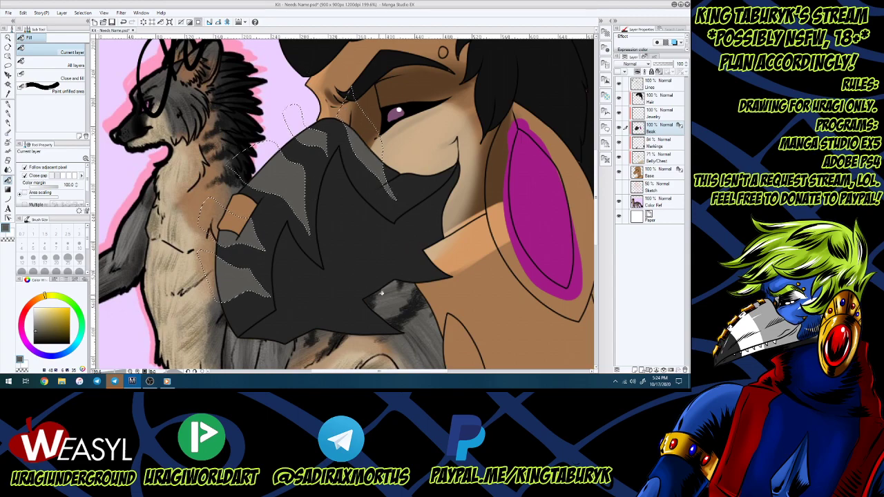
key(m)
click(373, 275)
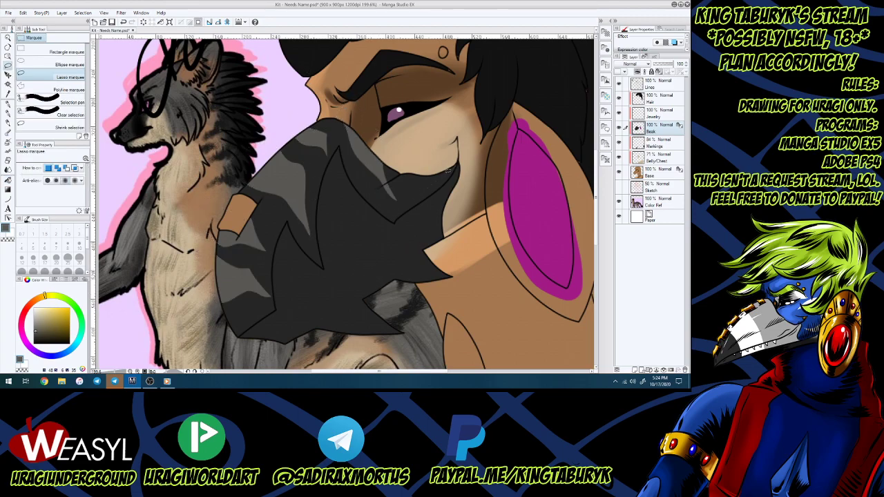
Sample the reference's cream chest colour, select the beak's lower jagged section from the Lines layer, and expand the selection with the Beak layer active.
alt+click(183, 159)
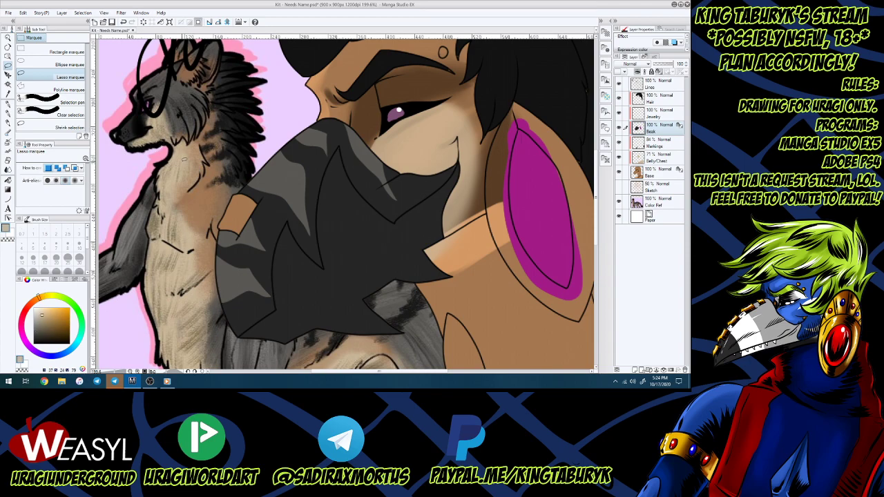
click(656, 84)
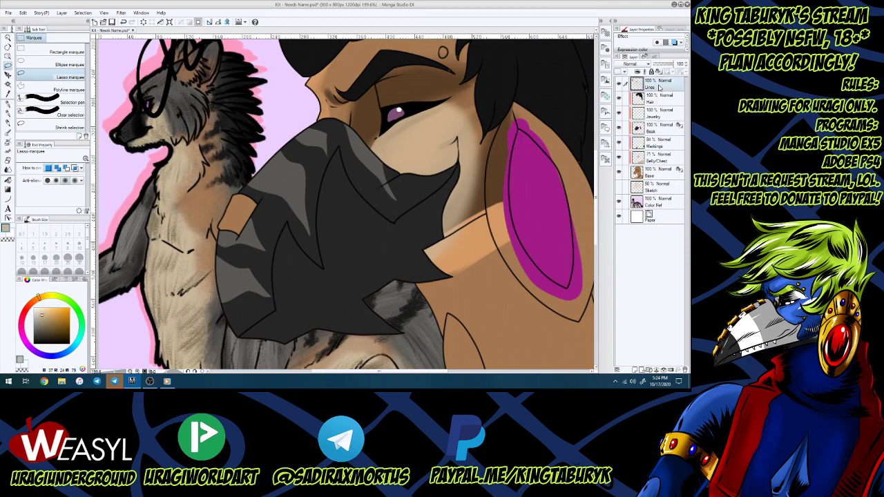
key(w)
click(376, 260)
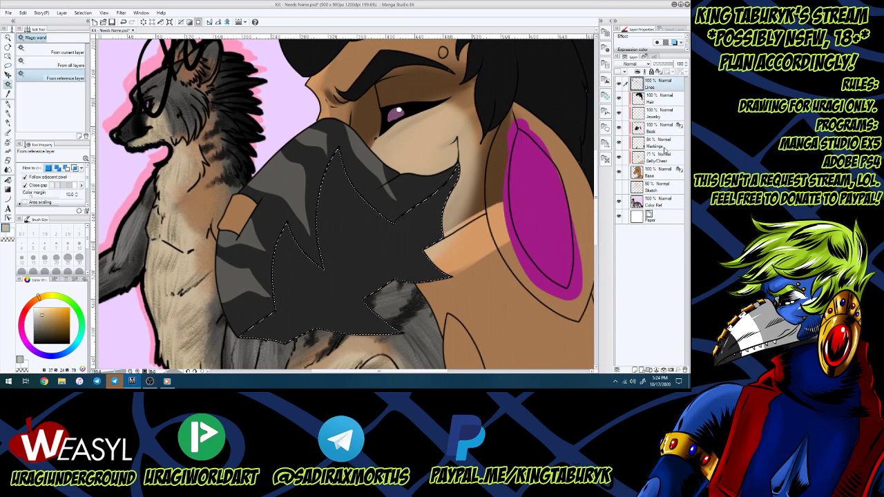
click(657, 128)
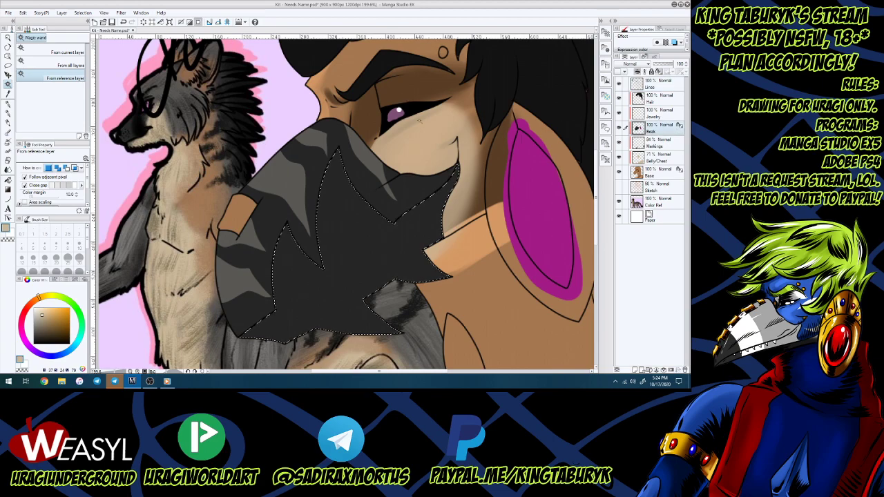
click(82, 12)
click(104, 68)
click(388, 179)
Try filling the lower beak section with cream and clearing the selection, and undo both.
key(g)
click(353, 291)
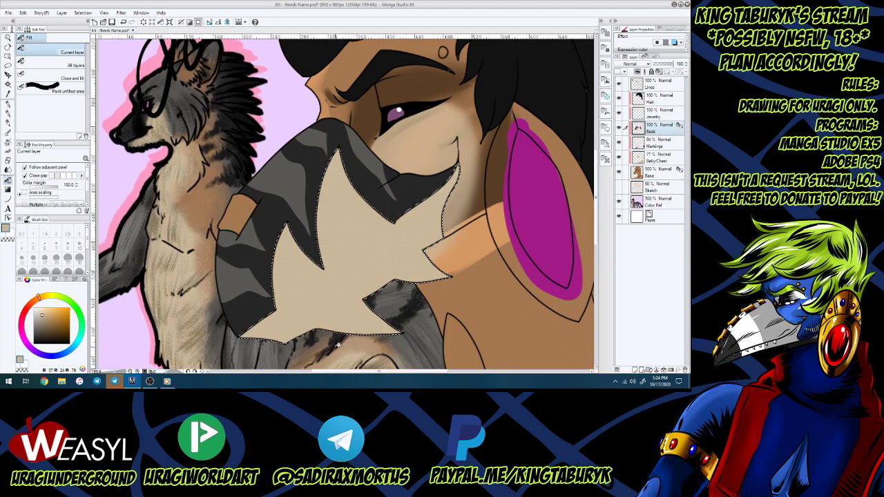
key(m)
key(ctrl+d)
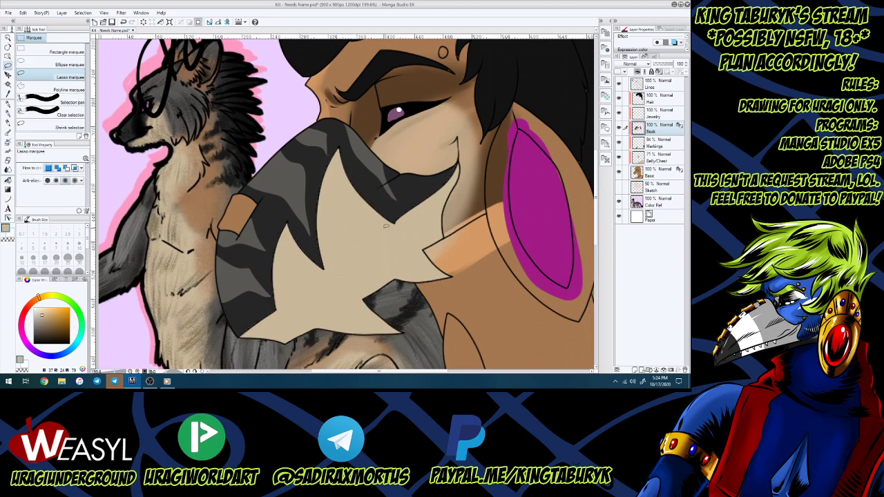
key(ctrl+z)
key(ctrl+z)
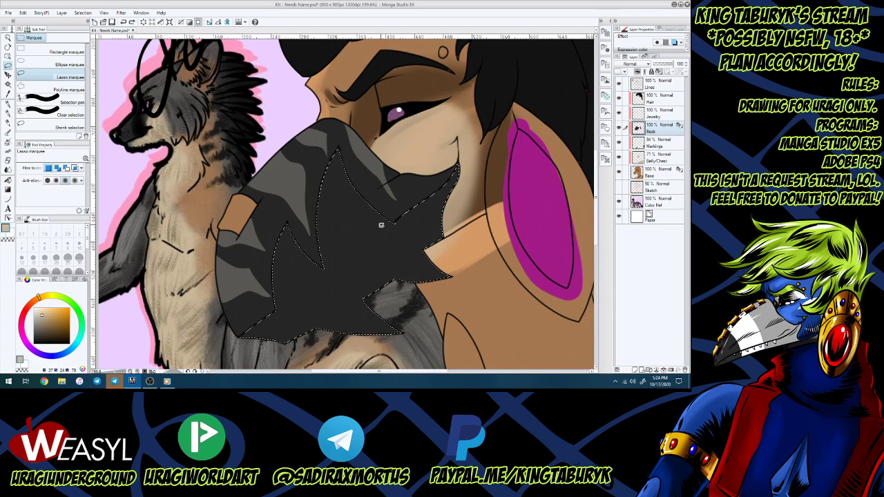
Fill the selected lower beak section with the sampled cream on the Beak layer and clear the selection.
key(g)
click(383, 223)
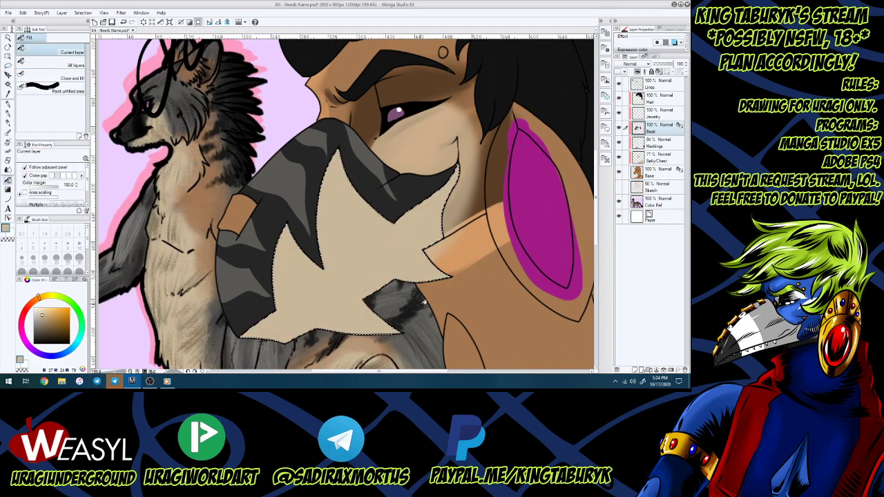
key(m)
key(ctrl+d)
Set the pen's brush size to 10 and sample the dark grey of the upper beak.
key(p)
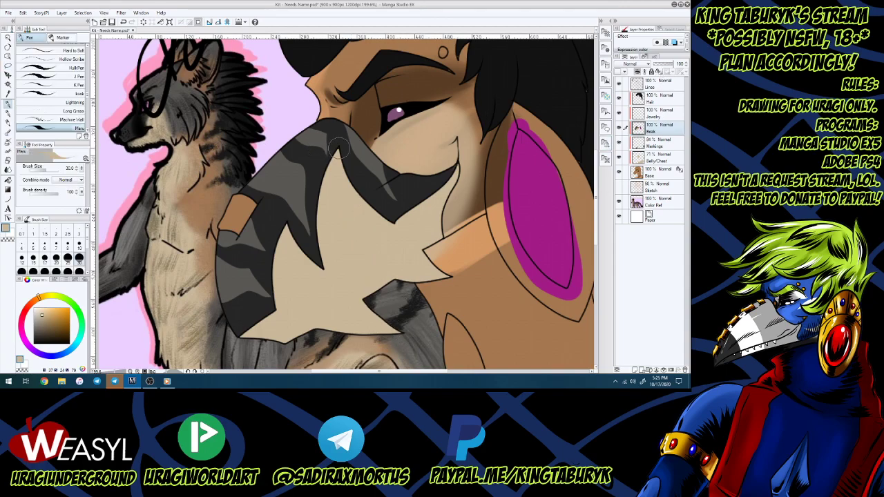
click(78, 244)
alt+click(413, 188)
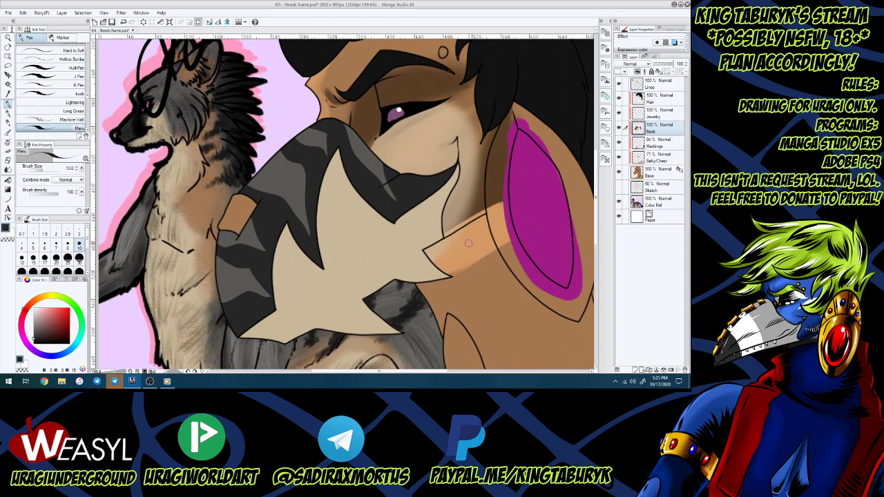
Try shading the forehead with the reference's grey on the Belly/Chest layer using the Smooth watercolor brush, and undo it.
scroll(472, 237, down, 5)
scroll(522, 225, up, 3)
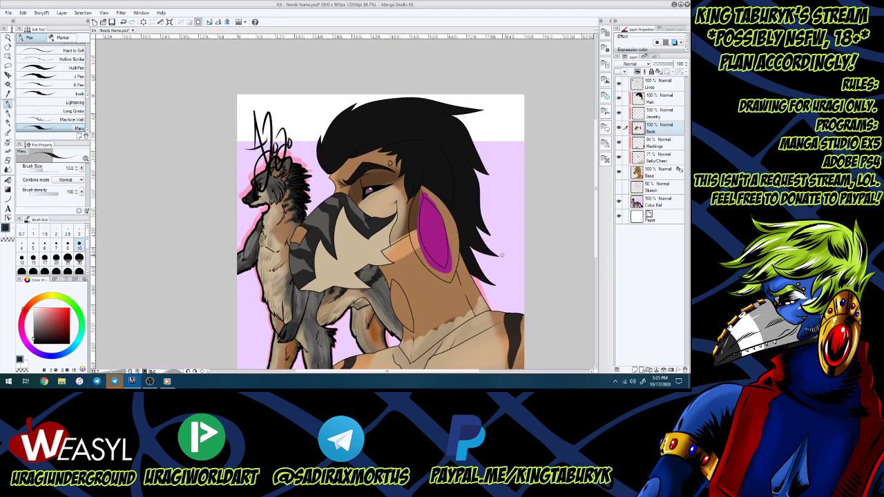
scroll(503, 255, up, 2)
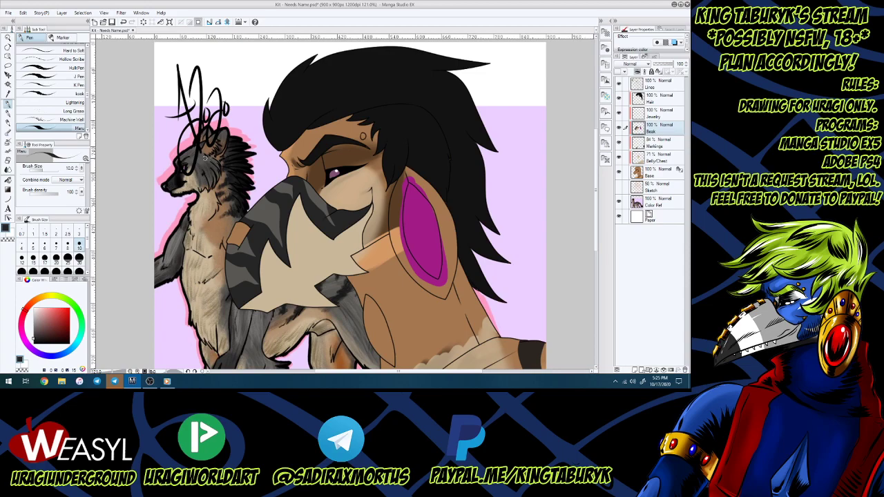
alt+click(201, 157)
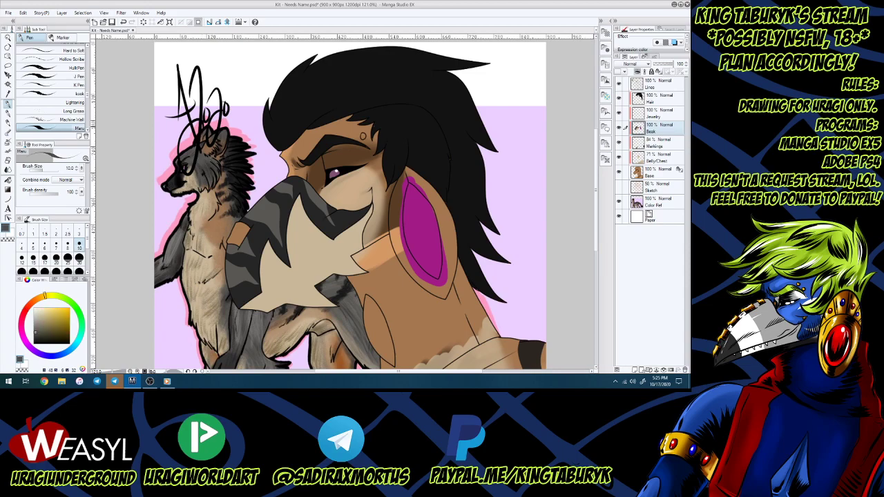
click(665, 160)
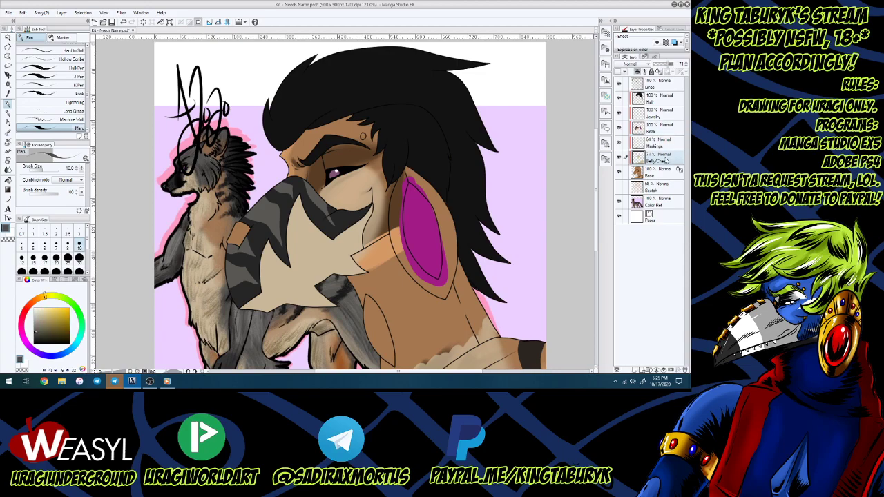
key(b)
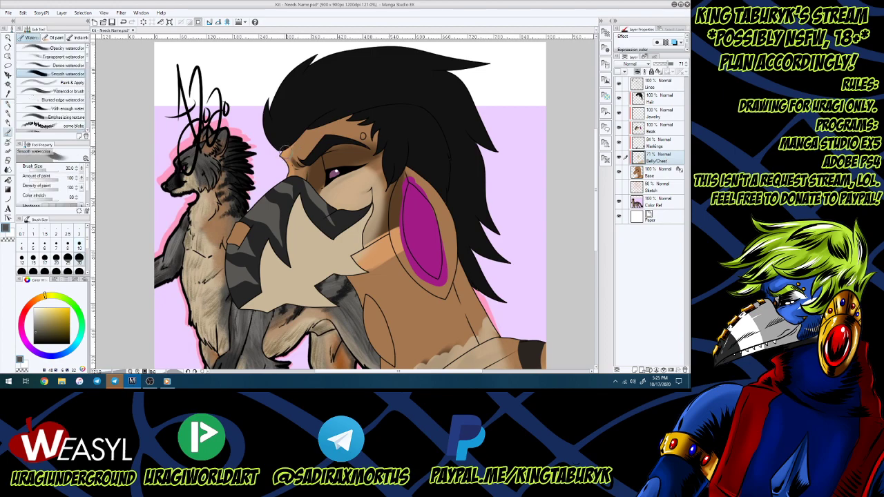
mouse_move(286, 158)
mouse_down()
mouse_move(297, 179)
mouse_move(297, 158)
mouse_move(300, 185)
mouse_move(294, 147)
mouse_move(291, 168)
mouse_move(318, 111)
mouse_move(295, 162)
mouse_move(319, 135)
mouse_move(368, 107)
mouse_move(315, 137)
mouse_move(368, 119)
mouse_move(327, 130)
mouse_move(392, 124)
mouse_up()
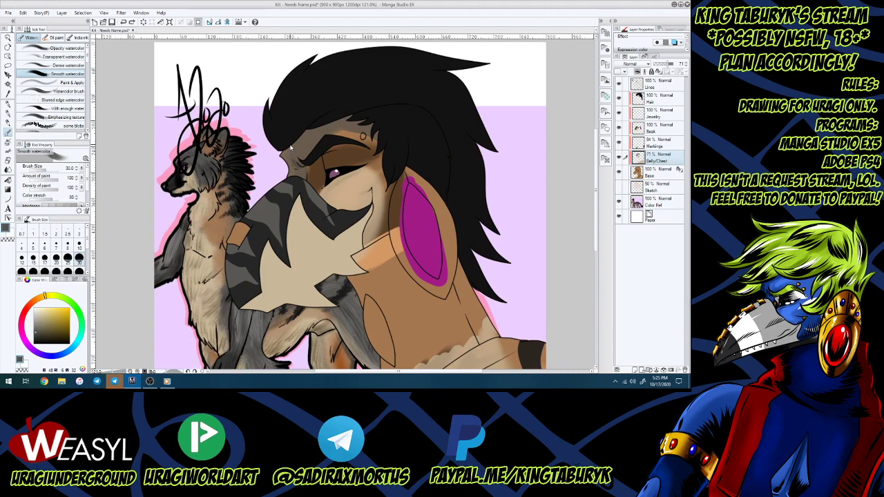
key(ctrl+z)
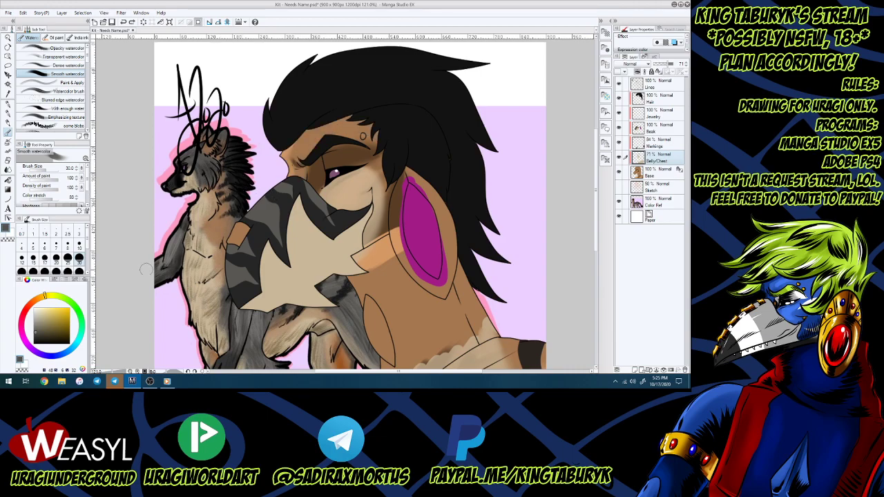
Darken the brush colour and shade the forehead around the eyebrow on the Markings layer with the Smooth watercolor brush at size 30.
drag(37, 337, 36, 341)
mouse_move(283, 176)
mouse_down()
mouse_move(280, 148)
mouse_move(298, 152)
mouse_up()
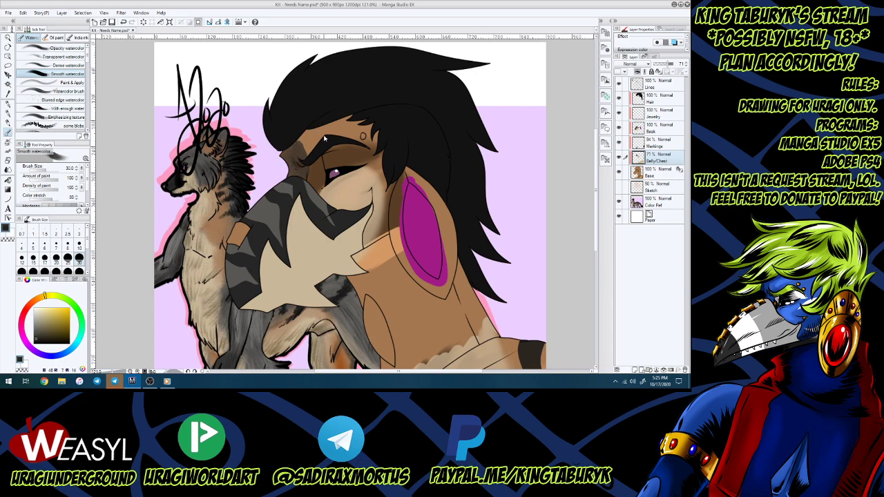
key(ctrl+z)
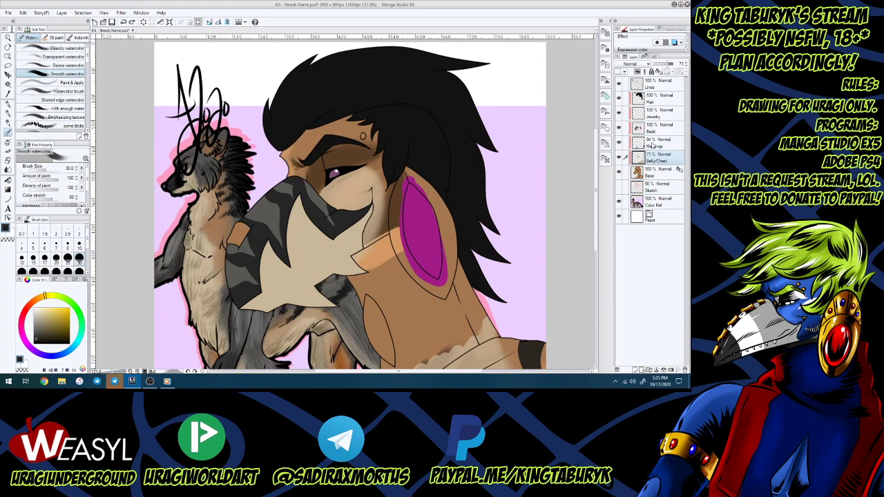
click(646, 145)
mouse_move(286, 176)
mouse_down()
mouse_move(294, 153)
mouse_move(298, 179)
mouse_move(333, 121)
mouse_move(297, 158)
mouse_move(299, 129)
mouse_move(325, 137)
mouse_move(312, 143)
mouse_move(385, 135)
mouse_move(324, 131)
mouse_move(392, 124)
mouse_move(353, 122)
mouse_move(375, 134)
mouse_up()
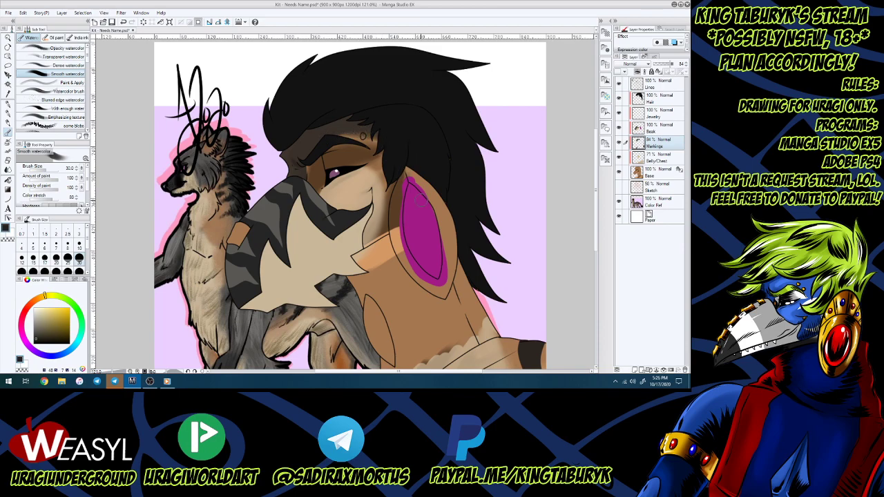
Shade around the stripes on the shoulder below the beak with the dark grey on the Belly/Chest layer.
scroll(429, 187, down, 4)
scroll(468, 281, up, 3)
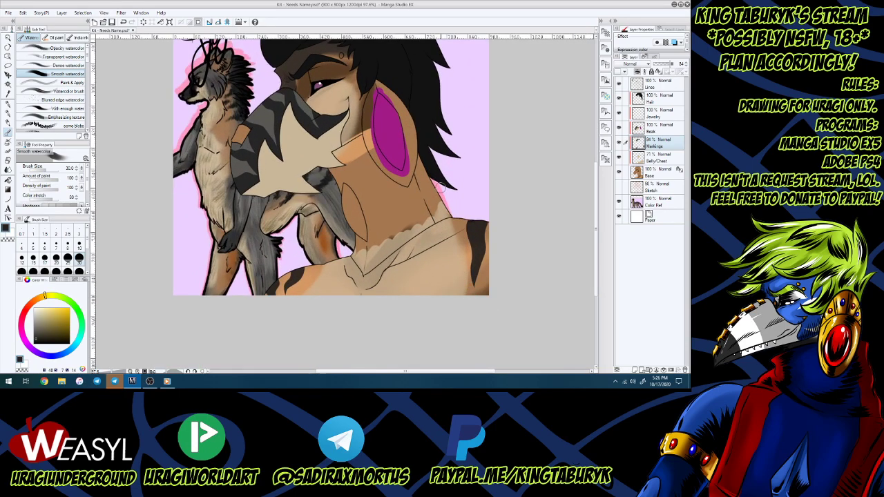
click(639, 157)
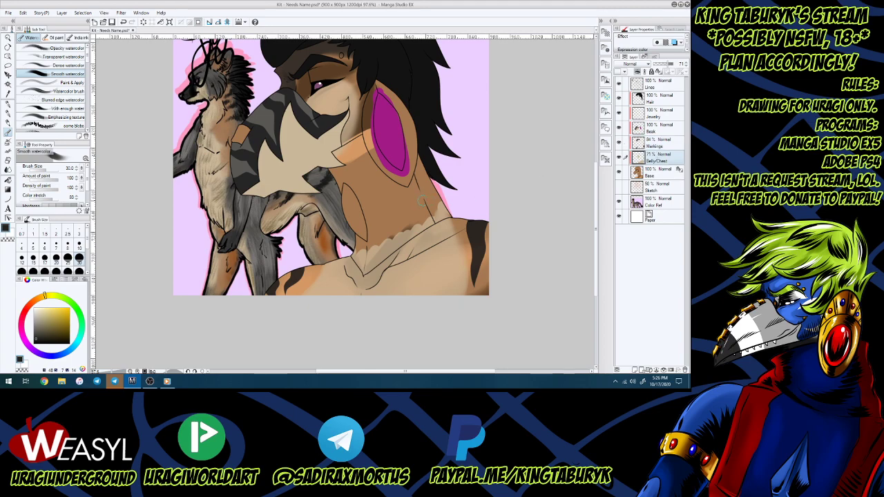
mouse_move(287, 279)
mouse_down()
mouse_move(293, 271)
mouse_move(264, 302)
mouse_move(295, 276)
mouse_move(317, 280)
mouse_move(289, 299)
mouse_up()
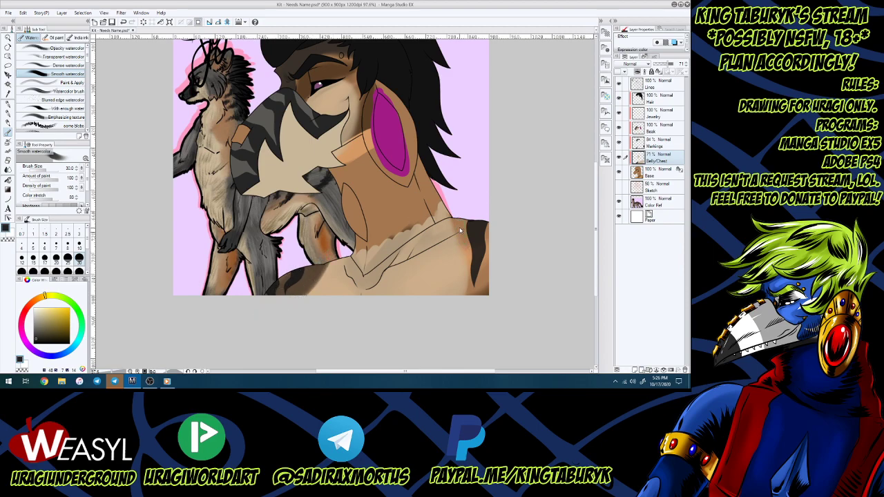
Undo the last shading on the shoulder below the beak and save the drawing.
key(ctrl+z)
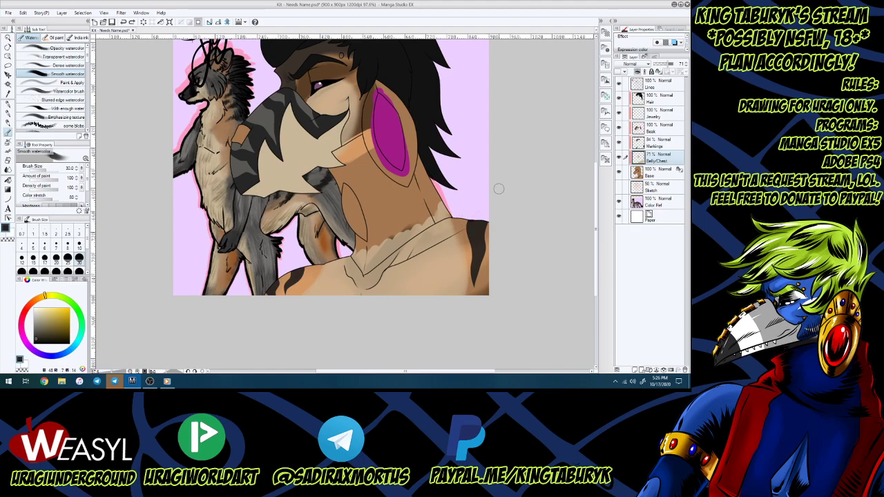
key(ctrl+s)
Select the collar, ear piece and beak band from the Lines layer with the magic wand, and expand the selection by 1 px.
click(661, 119)
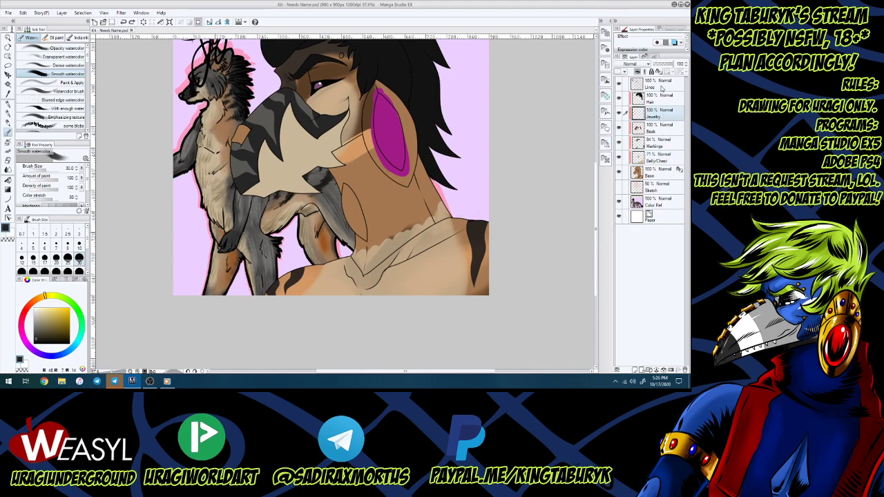
click(661, 87)
key(w)
click(370, 124)
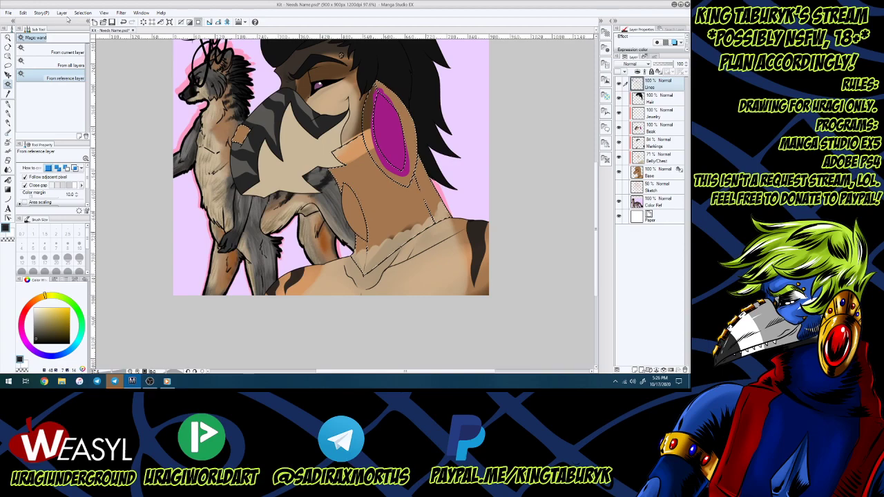
click(62, 13)
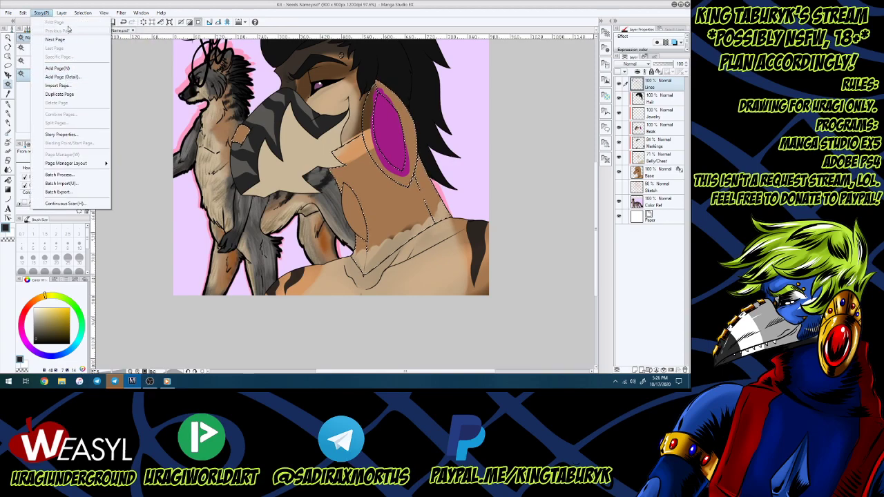
click(95, 64)
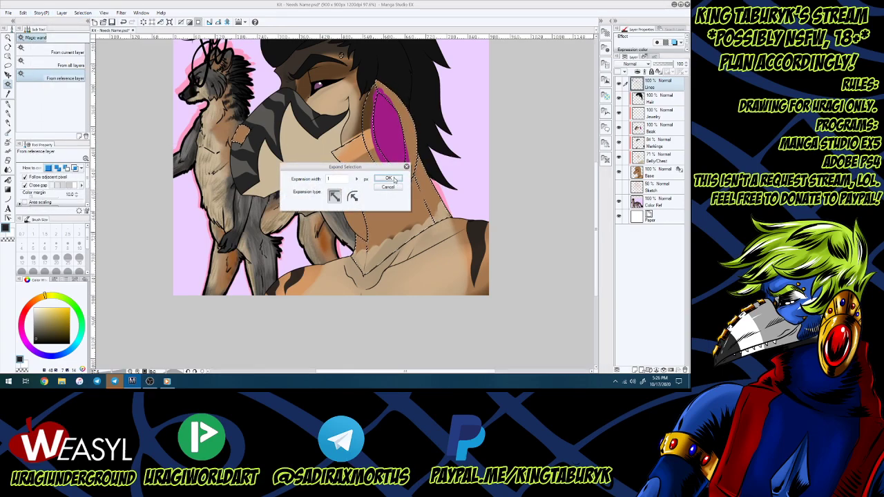
click(388, 178)
Fill the selected collar, ear piece and beak band with the reference's dark grey on the Jewelry layer, and clear the selection.
alt+click(321, 182)
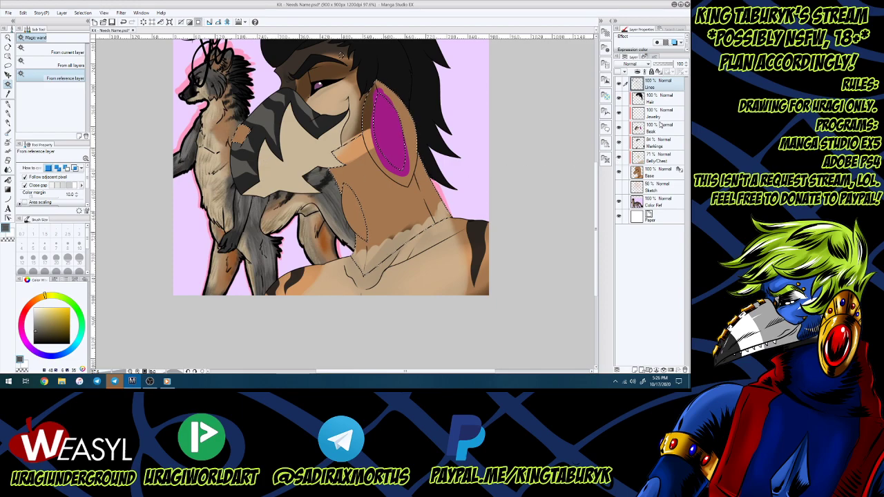
click(660, 113)
key(g)
click(398, 201)
click(242, 136)
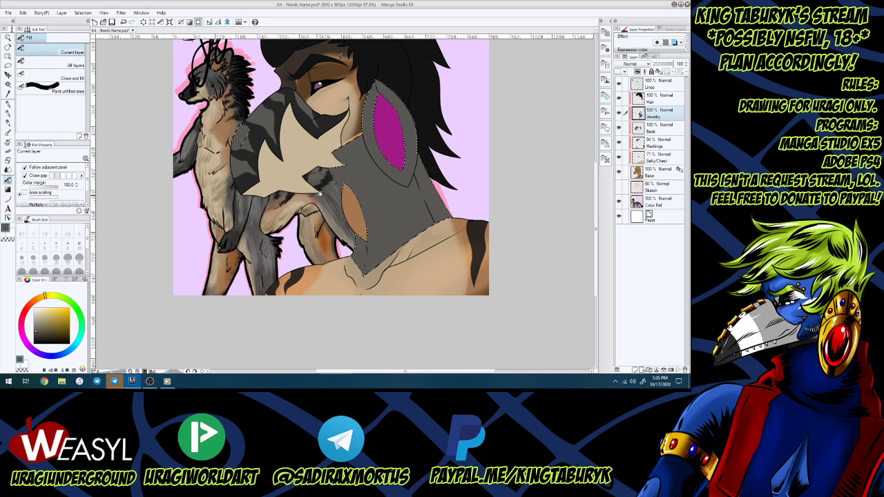
key(m)
key(ctrl+d)
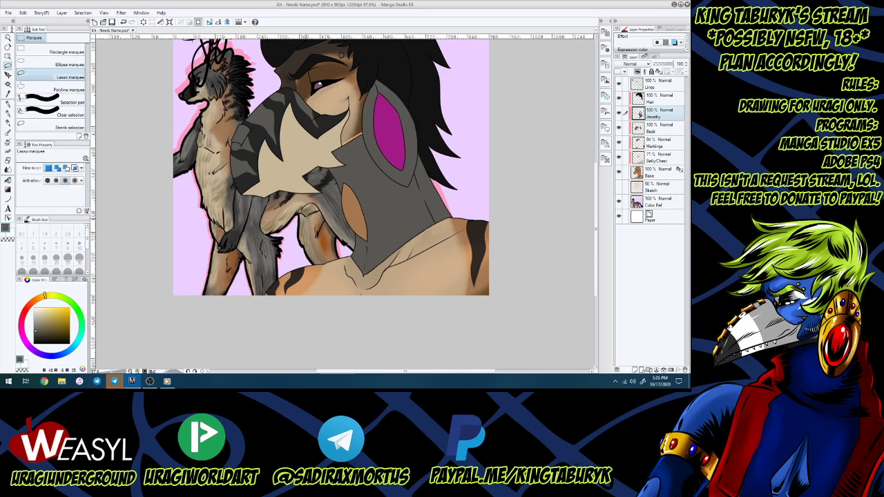
Paint the collar gem with the ear gem's purple on the Beak layer using the pen at size 30, and lock the layer's transparent pixels.
alt+click(396, 125)
click(661, 131)
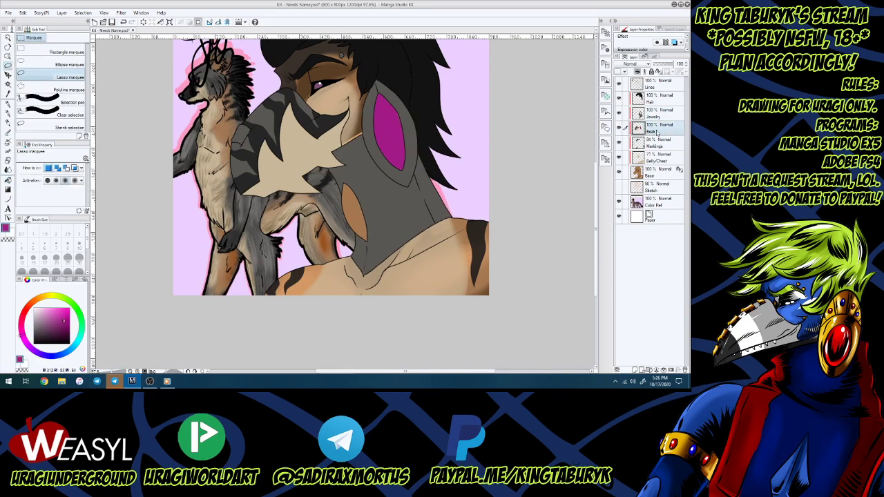
key(p)
click(79, 259)
drag(353, 195, 365, 233)
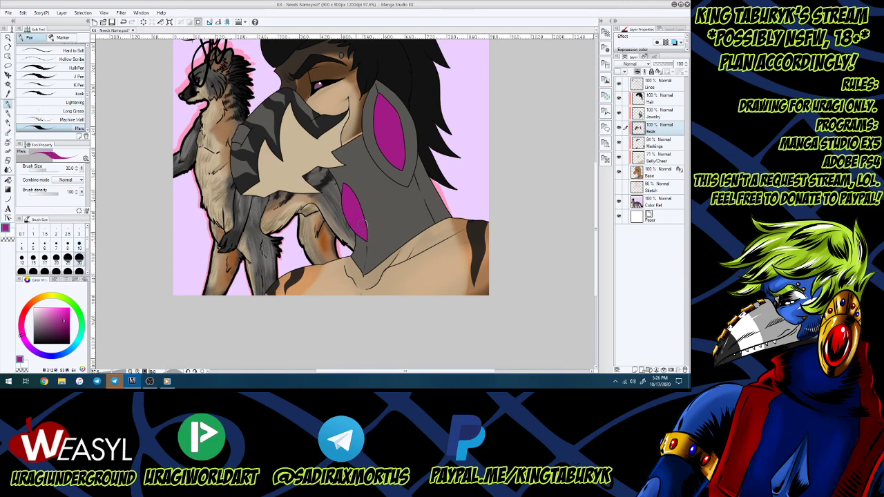
click(659, 71)
Sample the collar's grey on the Jewelry layer, and touch up the hair with its own black on the Hair layer.
click(657, 112)
alt+click(383, 200)
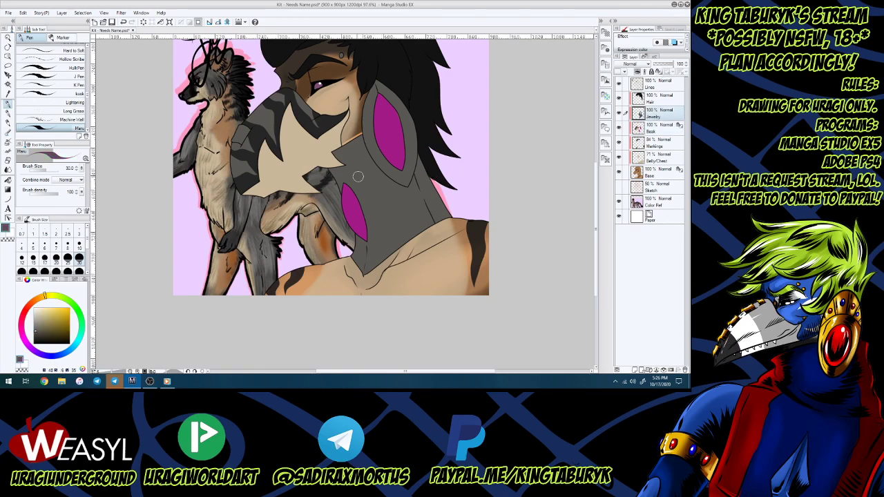
scroll(311, 139, up, 3)
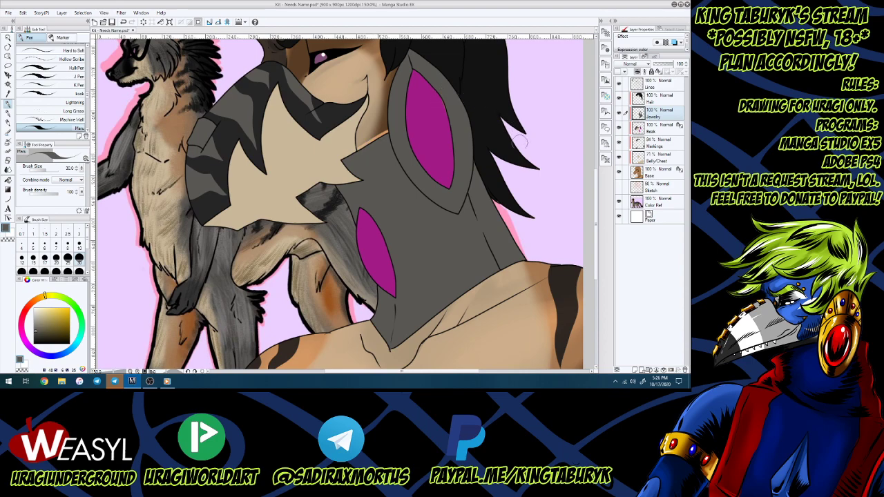
alt+click(489, 135)
click(635, 97)
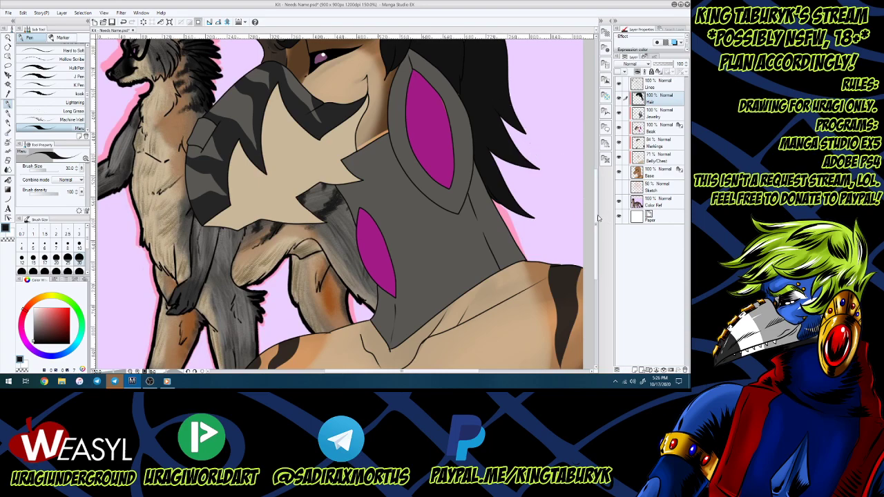
scroll(598, 217, up, 3)
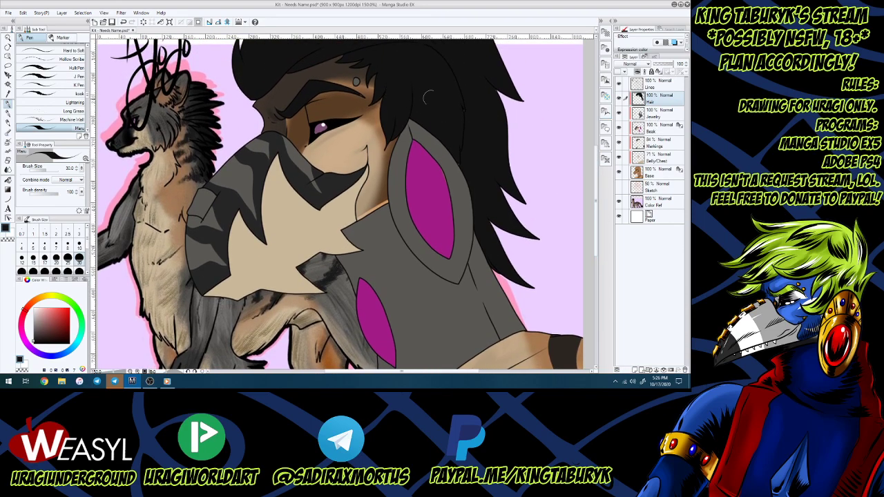
key(e)
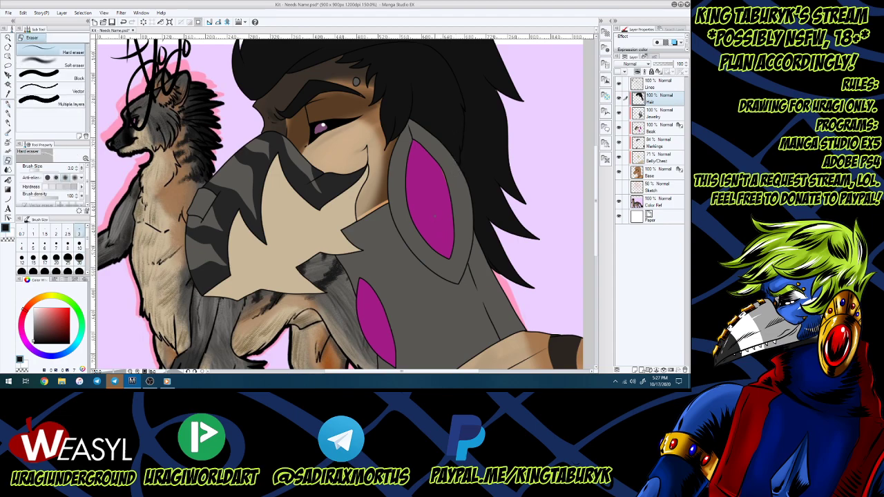
key(p)
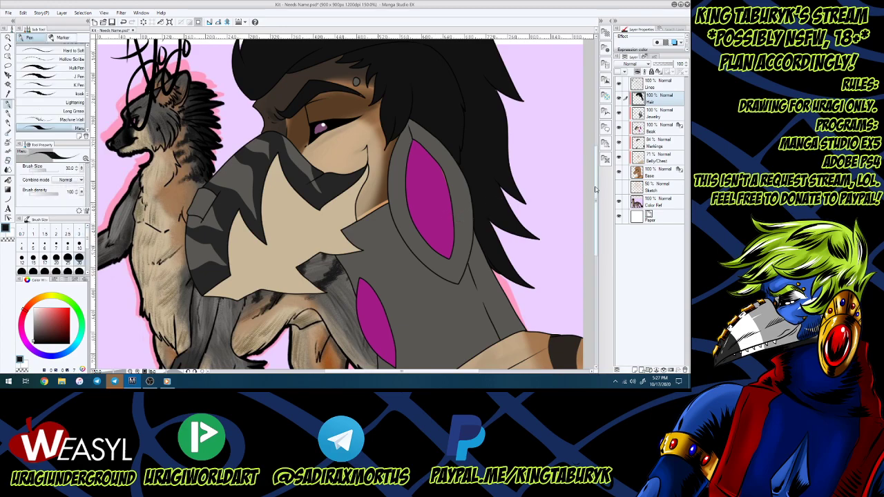
scroll(596, 189, up, 3)
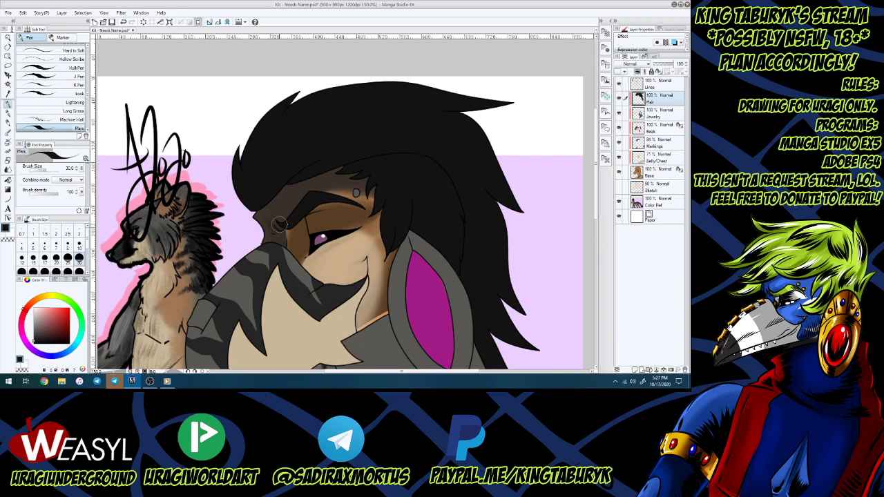
Save the drawing, lock the transparent pixels of the Hair and Jewelry layers, and sample the collar's grey.
scroll(301, 221, down, 6)
scroll(286, 196, up, 4)
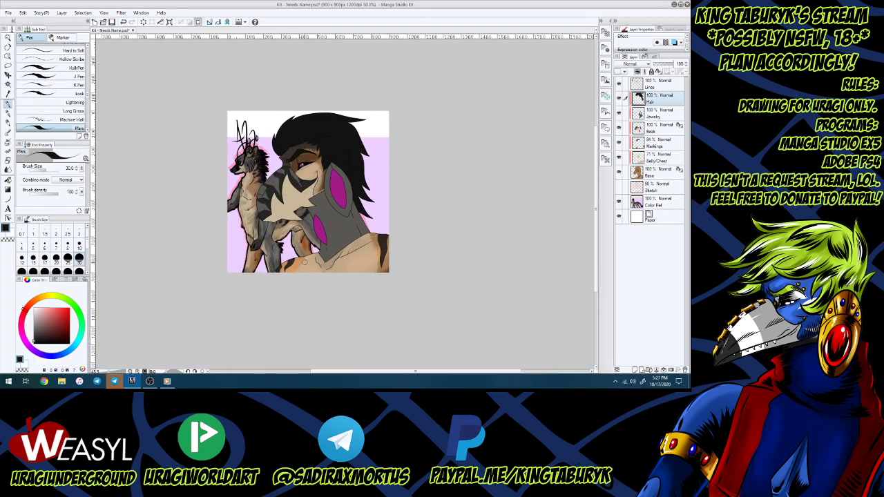
scroll(328, 145, up, 1)
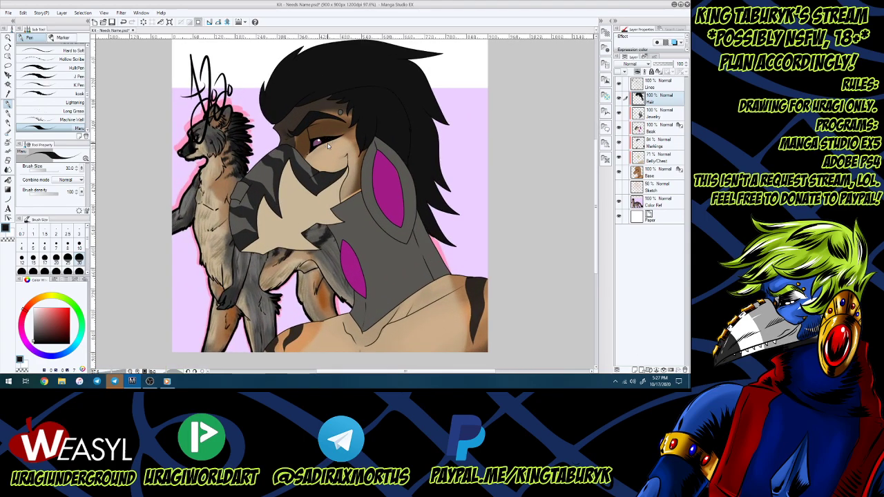
key(ctrl+s)
click(658, 114)
alt+click(395, 257)
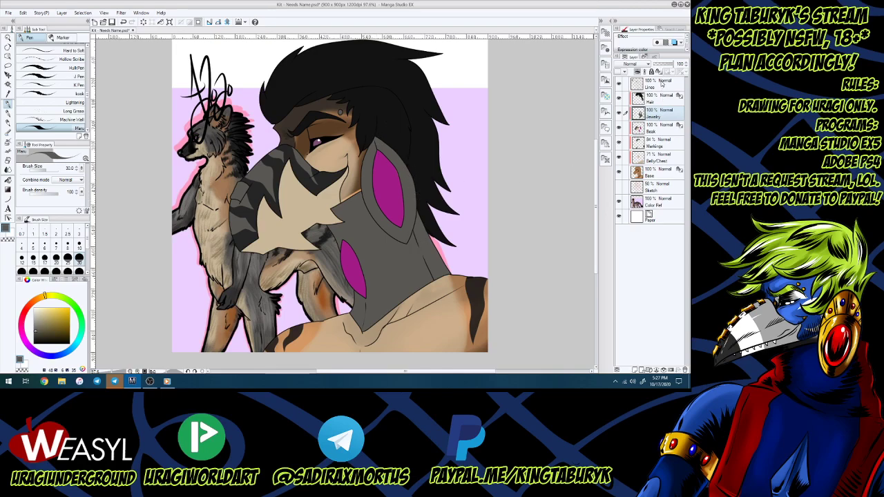
Sample the ear gem's purple for the Beak layer and hide the Color Ref layer.
click(659, 130)
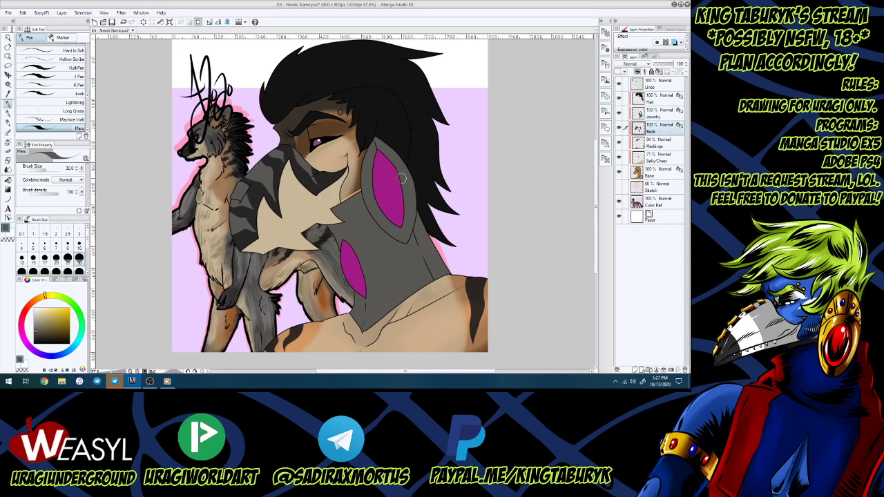
alt+click(398, 175)
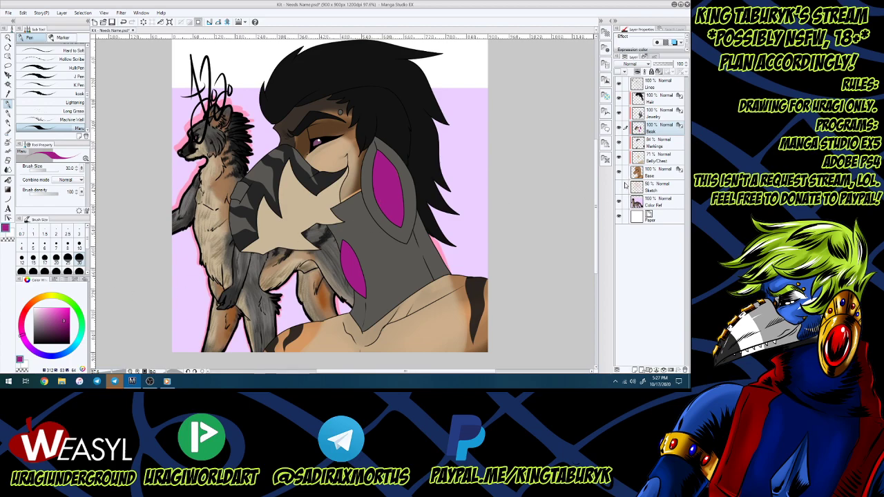
click(619, 202)
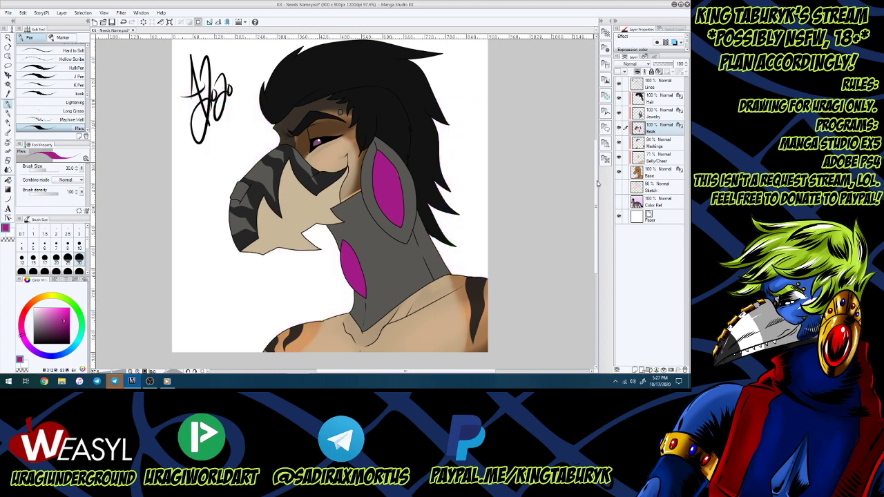
Shade the edges of both gems with a darker purple using the Smooth watercolor brush at size 30.
drag(64, 329, 66, 330)
click(8, 134)
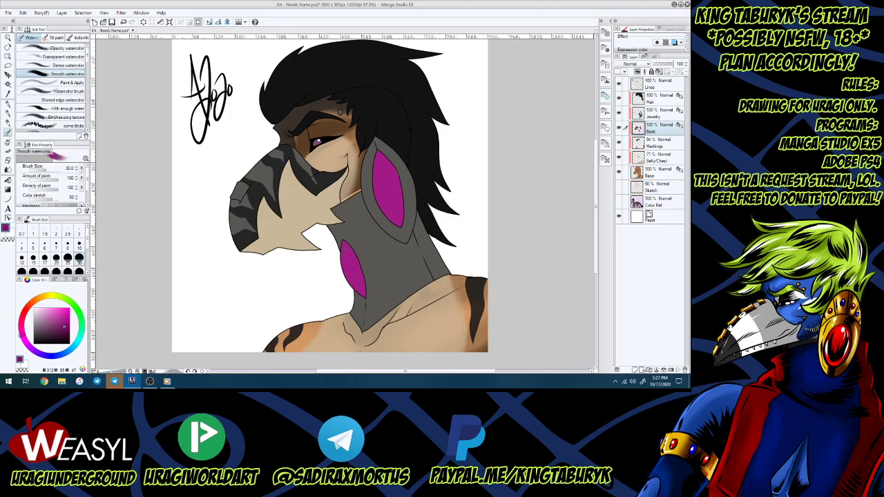
mouse_move(351, 288)
mouse_down()
mouse_move(355, 247)
mouse_move(360, 295)
mouse_move(344, 233)
mouse_move(358, 265)
mouse_move(337, 253)
mouse_up()
drag(376, 148, 407, 238)
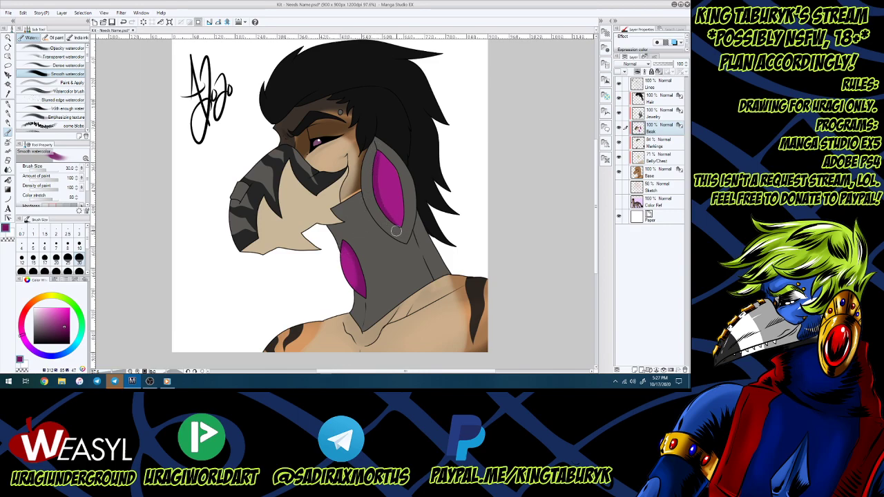
mouse_move(395, 226)
mouse_down()
mouse_move(393, 170)
mouse_move(378, 152)
mouse_up()
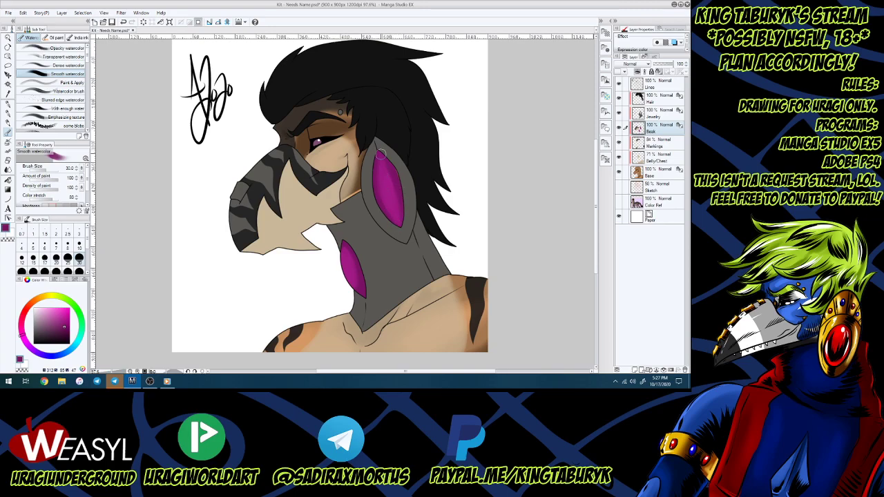
Brighten the sampled purple to a vivid pink and paint soft highlights inside the collar gem and the ear gem.
alt+click(382, 192)
click(61, 308)
drag(347, 254, 348, 285)
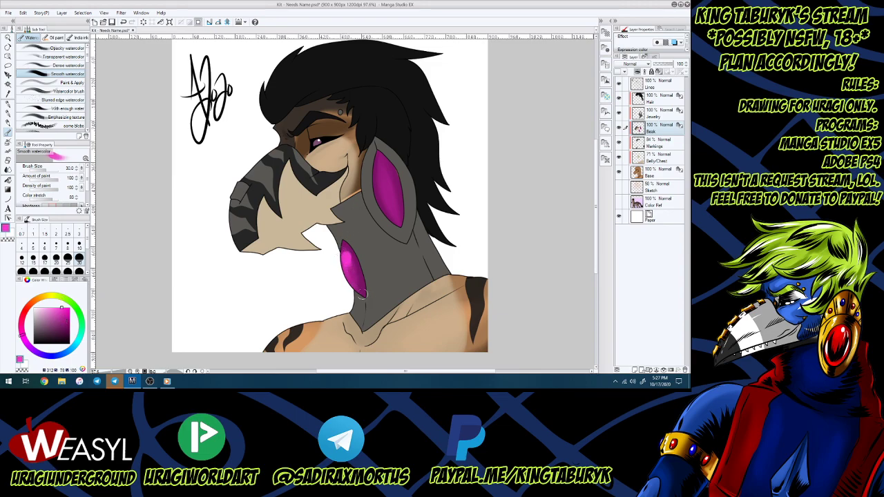
mouse_move(383, 166)
mouse_down()
mouse_move(381, 189)
mouse_move(395, 213)
mouse_move(390, 181)
mouse_up()
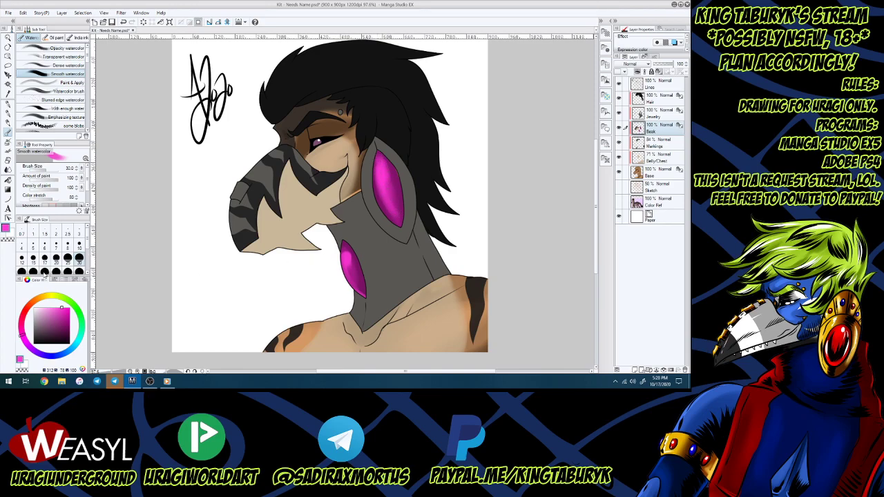
Add thin pink reflected light along the edges of both gems with the Smooth watercolor brush at size 10.
click(78, 247)
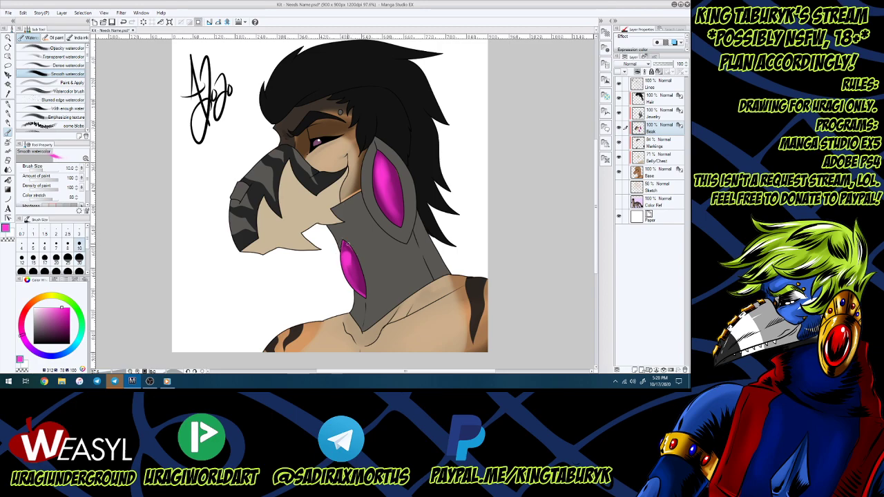
drag(351, 249, 364, 285)
drag(375, 170, 389, 215)
mouse_move(401, 174)
mouse_down()
mouse_move(385, 157)
mouse_move(404, 224)
mouse_up()
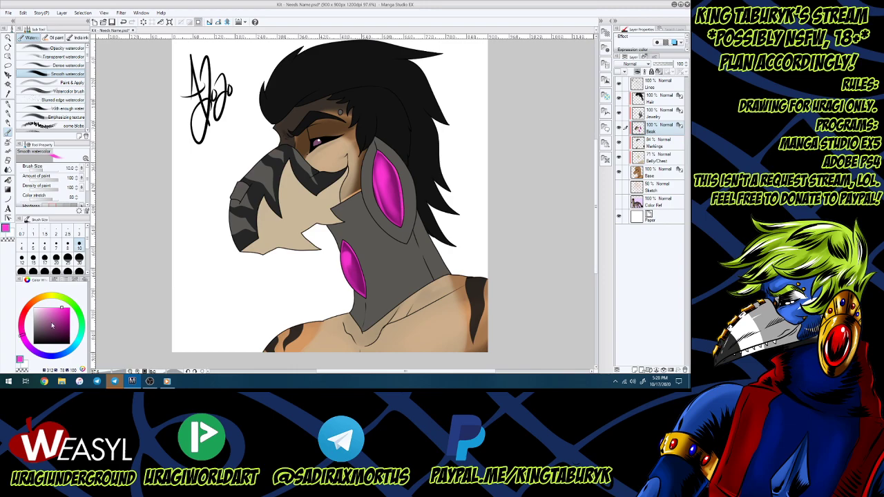
Paint crisp white shine marks on the collar gem and the ear gem with the pen at size 30.
click(33, 308)
click(7, 105)
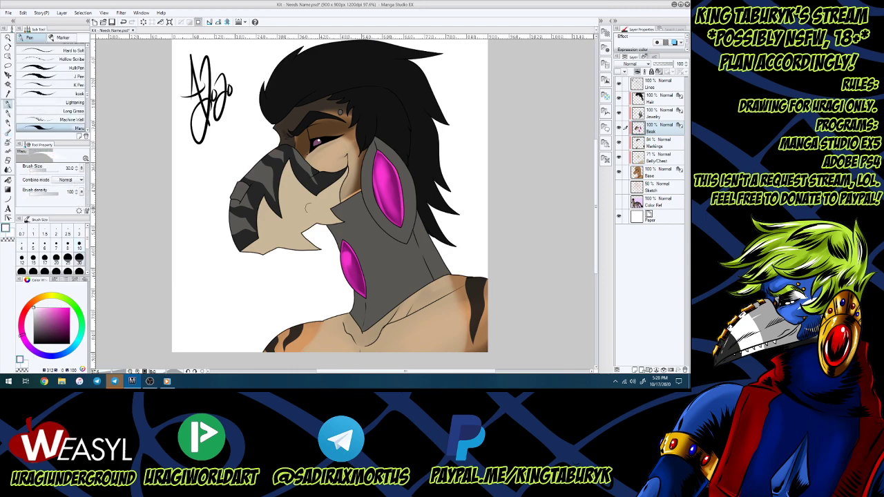
drag(344, 252, 347, 266)
drag(377, 161, 391, 206)
On the Jewelry layer, darken the sampled grey and shade the beak ornament with the Smooth watercolor brush at size 10.
click(659, 113)
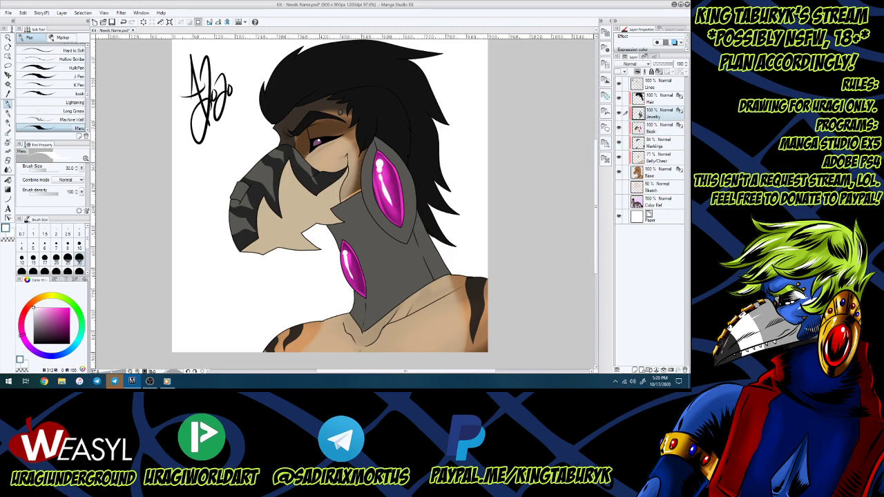
alt+click(243, 195)
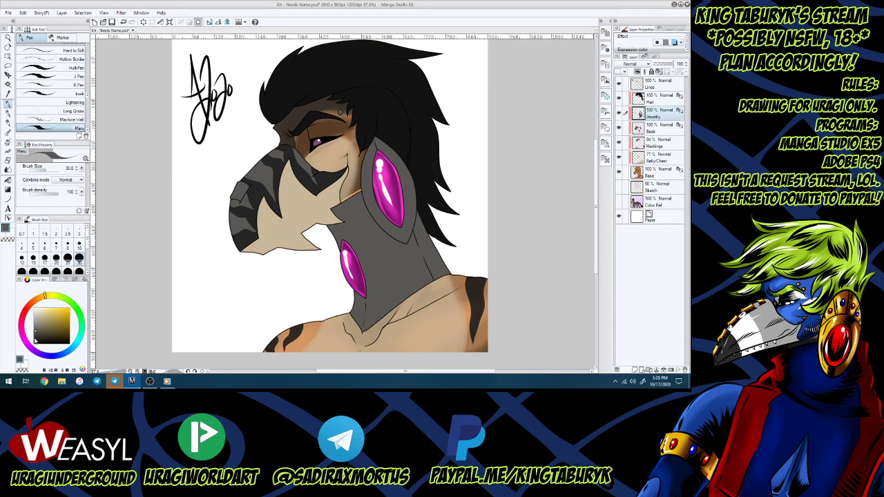
click(9, 132)
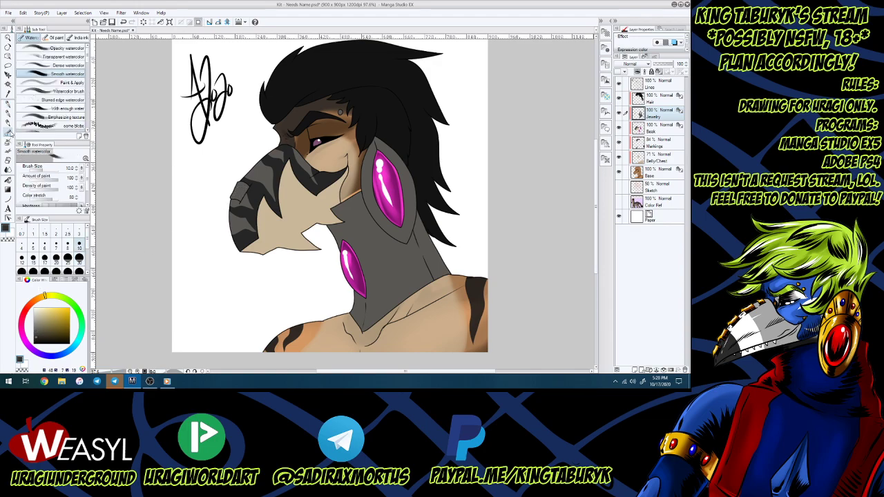
click(9, 104)
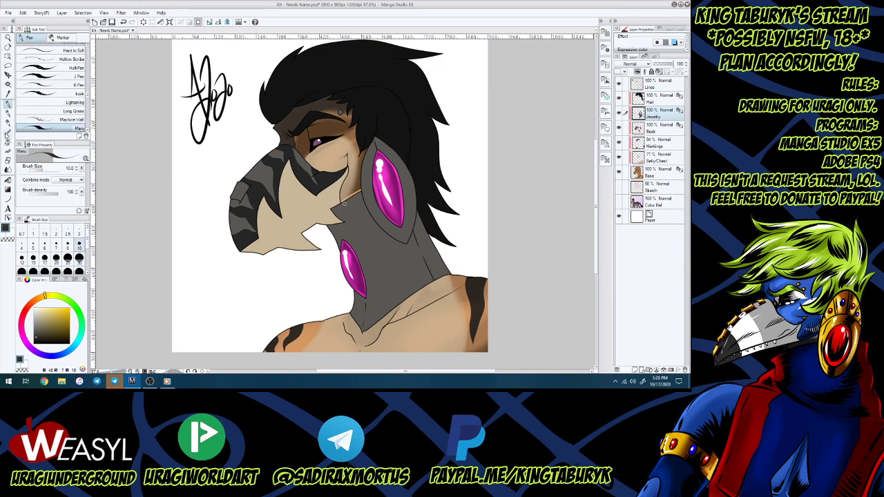
click(8, 133)
mouse_move(253, 177)
mouse_down()
mouse_move(240, 210)
mouse_move(239, 187)
mouse_up()
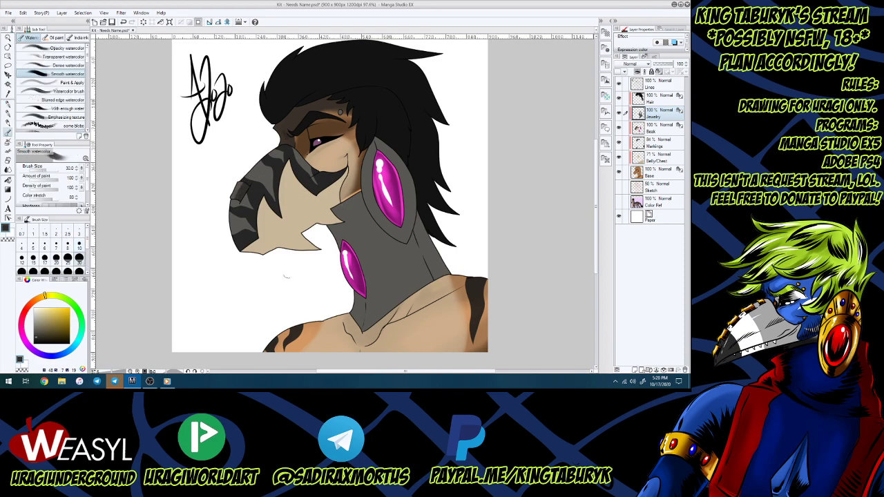
Shade the rim of the ear piece and the folds and edges of the neck collar in dark grey at brush size 30.
drag(376, 142, 374, 157)
mouse_move(393, 227)
mouse_down()
mouse_move(410, 258)
mouse_move(405, 230)
mouse_move(427, 281)
mouse_move(404, 219)
mouse_move(427, 283)
mouse_up()
mouse_move(414, 247)
mouse_down()
mouse_move(421, 278)
mouse_move(405, 235)
mouse_move(410, 289)
mouse_move(391, 310)
mouse_up()
mouse_move(405, 223)
mouse_down()
mouse_move(387, 150)
mouse_move(369, 130)
mouse_move(370, 164)
mouse_up()
drag(400, 230, 371, 166)
mouse_move(399, 235)
mouse_down()
mouse_move(360, 198)
mouse_move(383, 235)
mouse_move(356, 179)
mouse_up()
mouse_move(337, 215)
mouse_down()
mouse_move(339, 189)
mouse_move(351, 185)
mouse_move(343, 263)
mouse_move(352, 186)
mouse_up()
drag(367, 299, 365, 329)
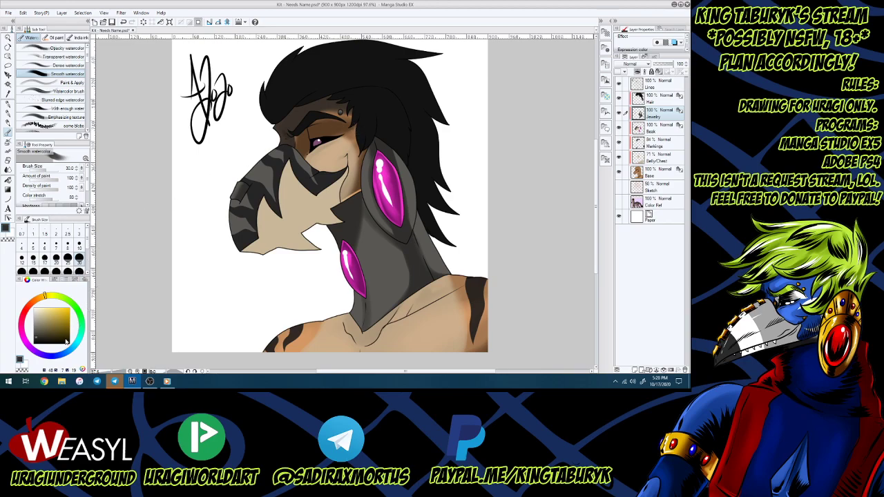
Paint soft lighter-grey highlights on the middle of the collar, its back edge and the ear piece's rim.
click(37, 329)
mouse_move(374, 263)
mouse_down()
mouse_move(379, 299)
mouse_move(365, 238)
mouse_move(380, 300)
mouse_move(371, 239)
mouse_move(380, 271)
mouse_move(381, 256)
mouse_move(399, 279)
mouse_up()
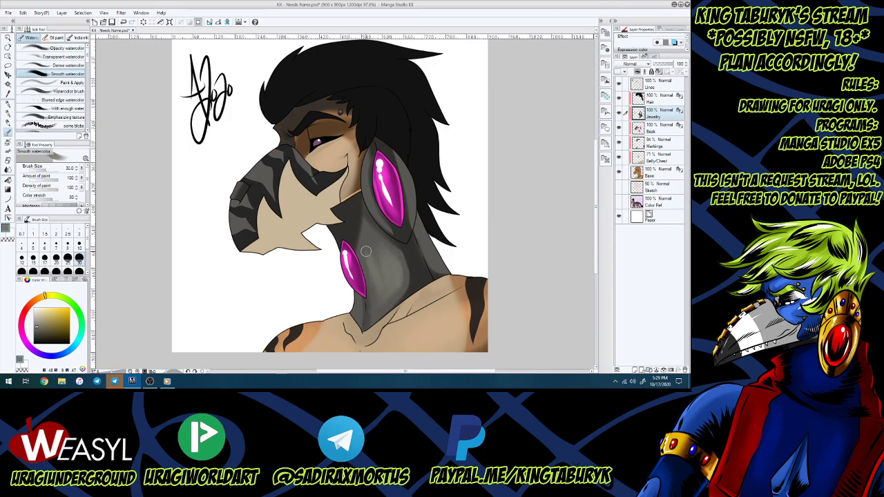
drag(403, 166, 438, 261)
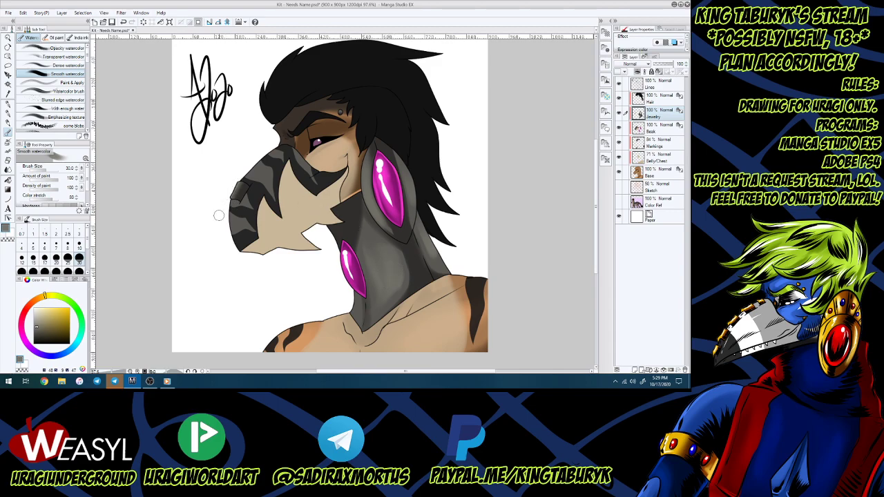
Deepen the shadows on the beak ornament and behind the ear piece with near-black at brush size 10, and save the drawing.
drag(38, 339, 39, 344)
click(79, 247)
drag(234, 199, 242, 185)
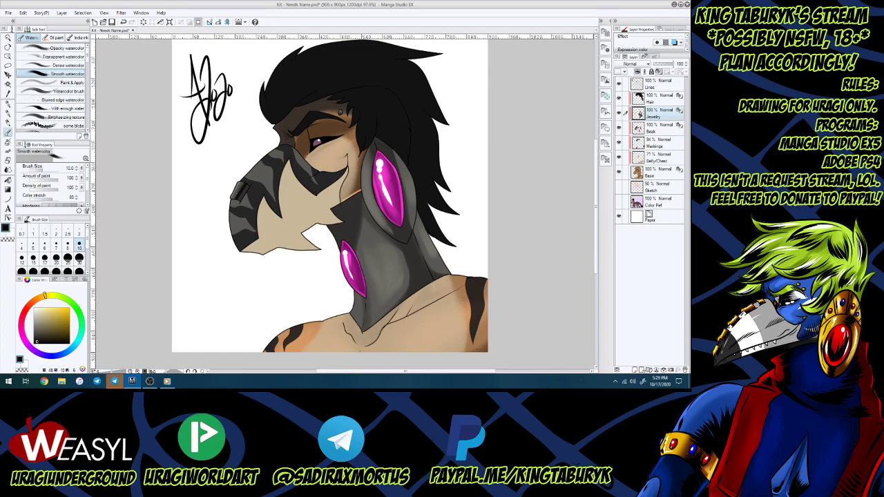
drag(413, 233, 432, 281)
key(ctrl+s)
On the Hair layer, lighten the sampled black slightly and paint thin highlight strands along the crest and the back spikes.
scroll(411, 162, down, 5)
scroll(412, 124, up, 5)
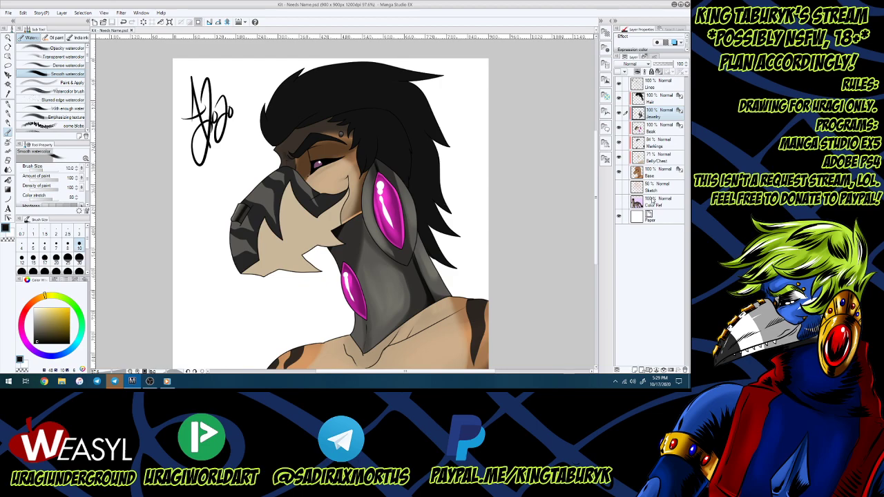
click(659, 100)
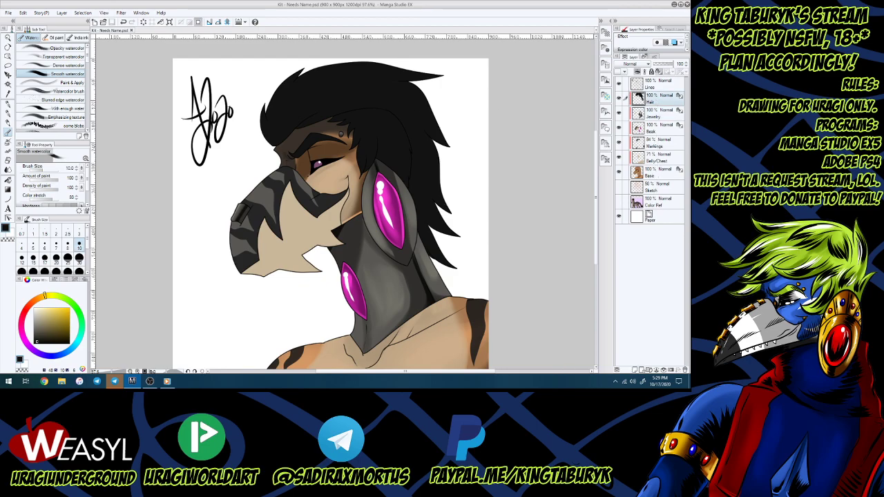
alt+click(378, 122)
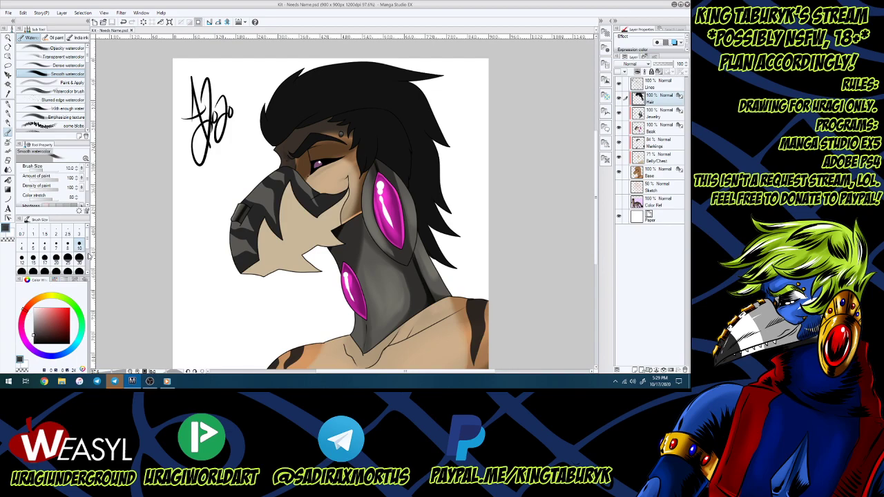
mouse_move(271, 128)
mouse_down()
mouse_move(274, 103)
mouse_move(319, 72)
mouse_up()
mouse_move(289, 100)
mouse_down()
mouse_move(313, 76)
mouse_move(412, 73)
mouse_move(427, 82)
mouse_move(426, 127)
mouse_up()
drag(413, 95, 426, 120)
mouse_move(429, 173)
mouse_down()
mouse_move(423, 154)
mouse_move(430, 154)
mouse_up()
mouse_move(431, 213)
mouse_down()
mouse_move(420, 181)
mouse_move(427, 192)
mouse_up()
drag(431, 237, 441, 256)
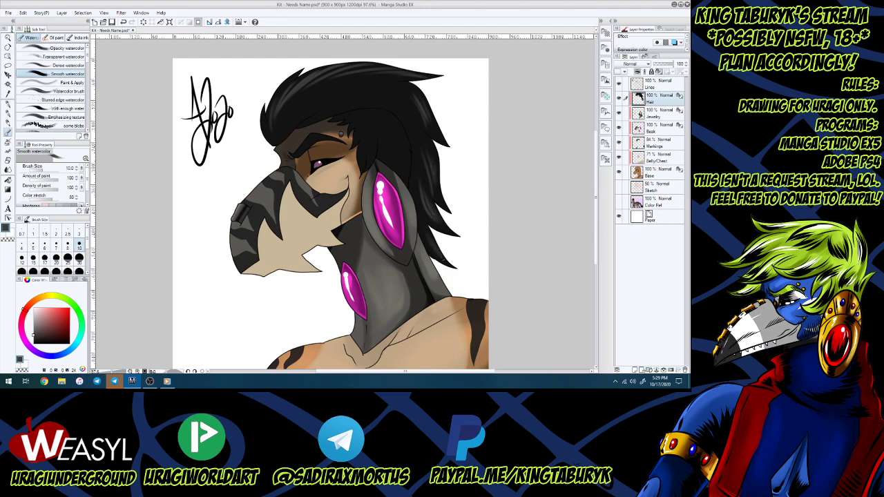
Add more thin highlight strands through the lower crest and the hair above and behind the ear piece.
mouse_move(319, 95)
mouse_down()
mouse_move(374, 88)
mouse_move(345, 91)
mouse_move(411, 110)
mouse_move(414, 119)
mouse_up()
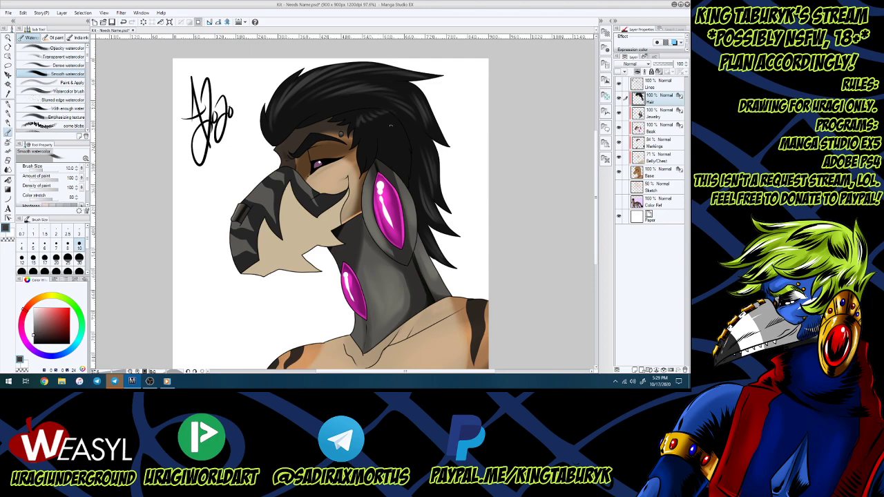
drag(395, 114, 411, 134)
drag(395, 130, 404, 179)
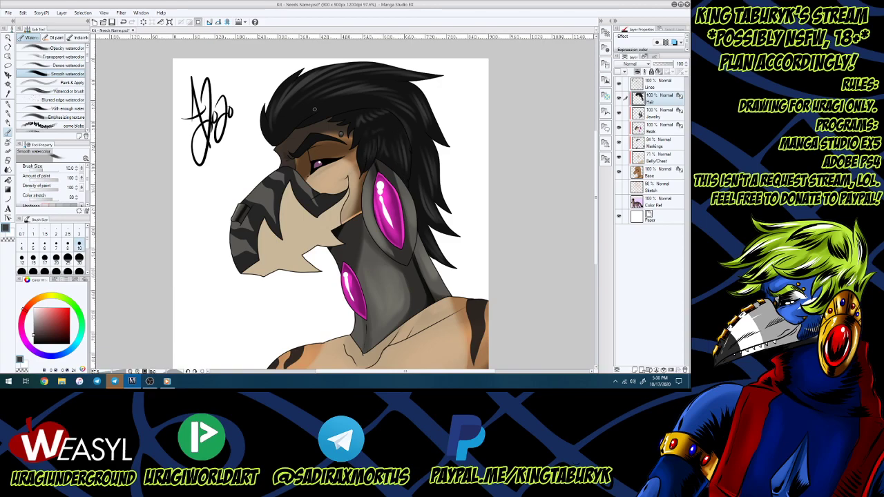
mouse_move(284, 127)
mouse_down()
mouse_move(304, 95)
mouse_move(322, 90)
mouse_move(389, 103)
mouse_up()
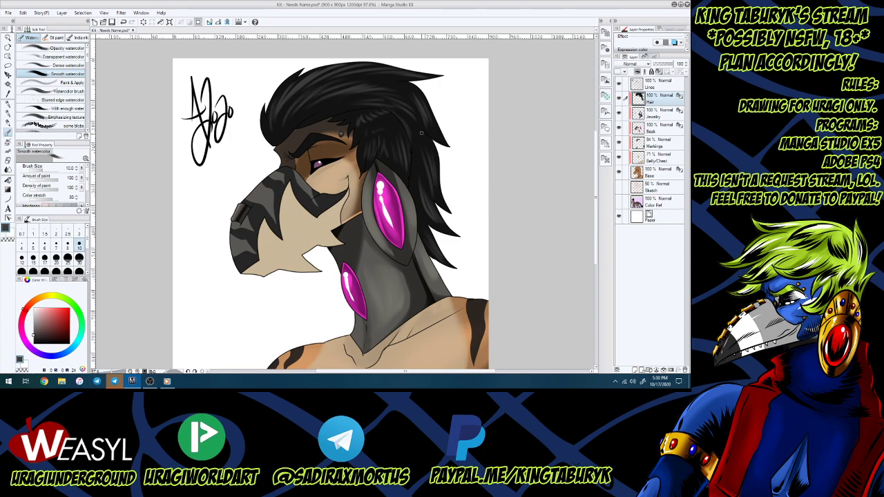
Brush broad, soft dark-grey highlights over the crest and back hair at brush size 30, and save the drawing.
click(34, 335)
click(79, 260)
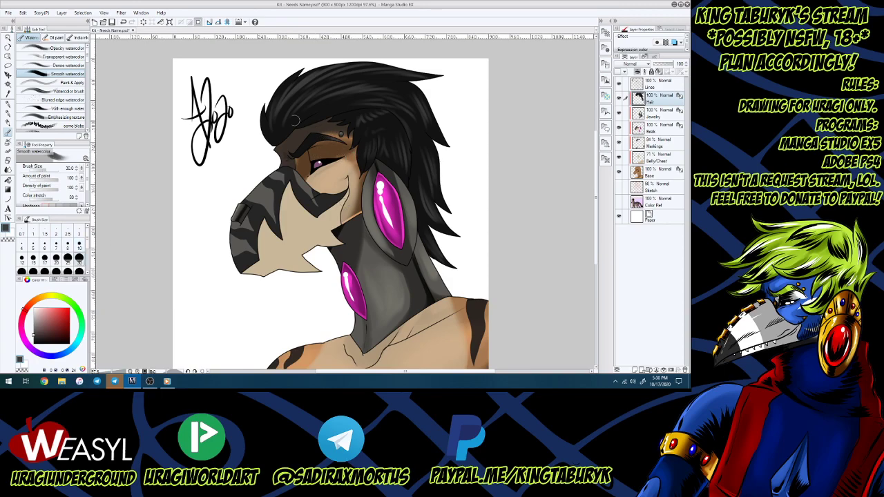
mouse_move(275, 123)
mouse_down()
mouse_move(309, 79)
mouse_move(389, 91)
mouse_move(399, 185)
mouse_up()
drag(395, 107, 427, 164)
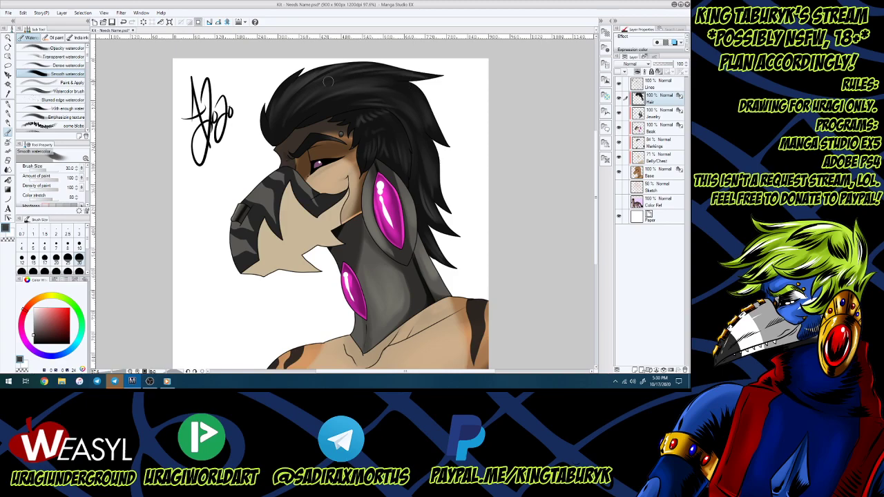
scroll(460, 114, down, 3)
scroll(478, 116, up, 3)
key(ctrl+s)
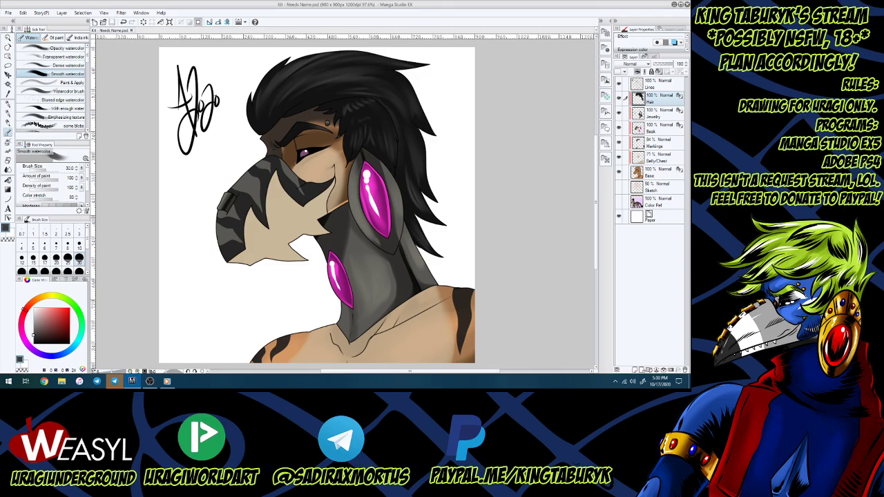
click(167, 382)
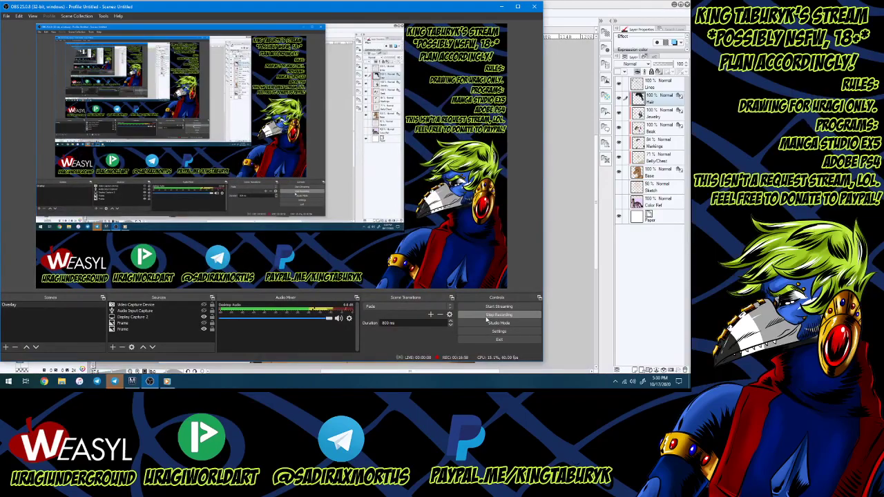